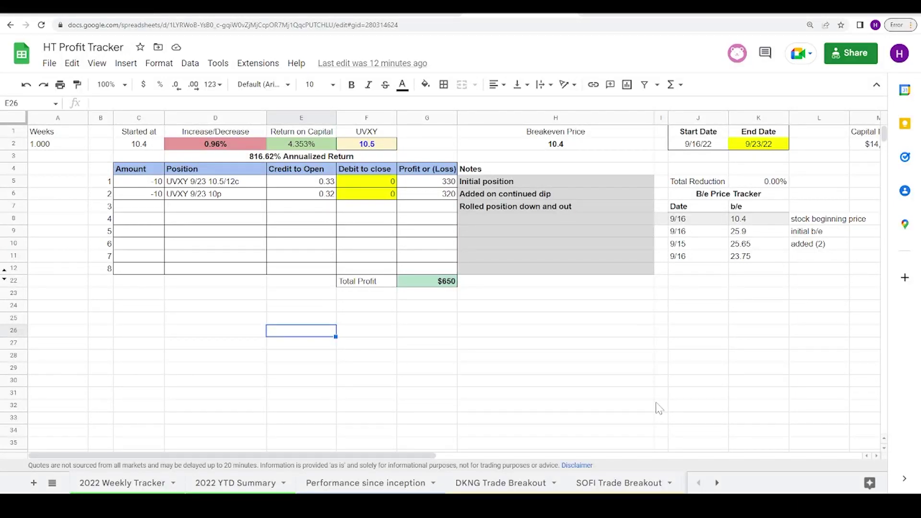
- After glancing at the UVXY payoff grid, scroll ETF.com's UVXY page to its overview and description
{"action": "left_click", "coordinate": [405, 10]}
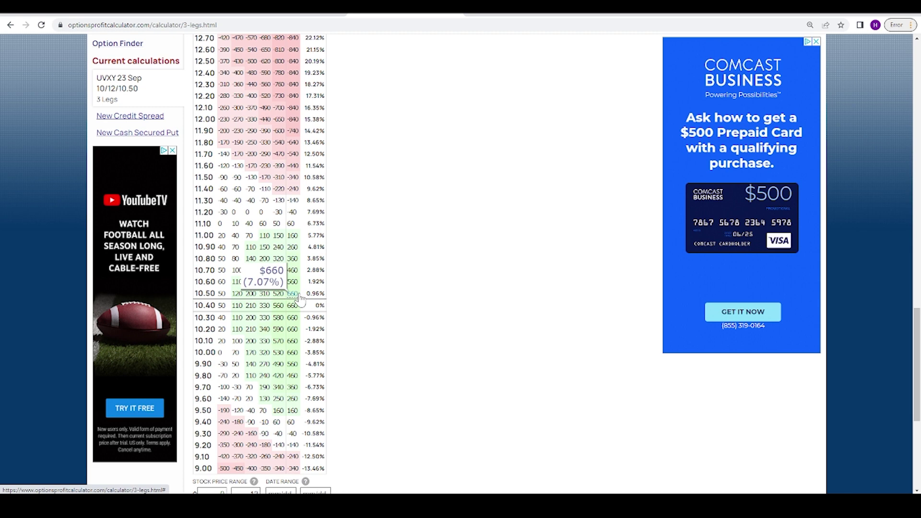
{"action": "left_click", "coordinate": [511, 17]}
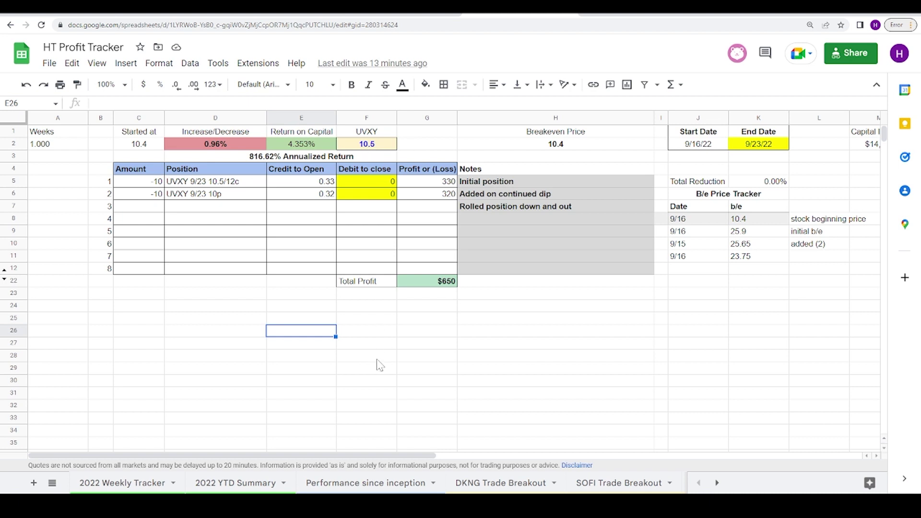
{"action": "left_click", "coordinate": [67, 15]}
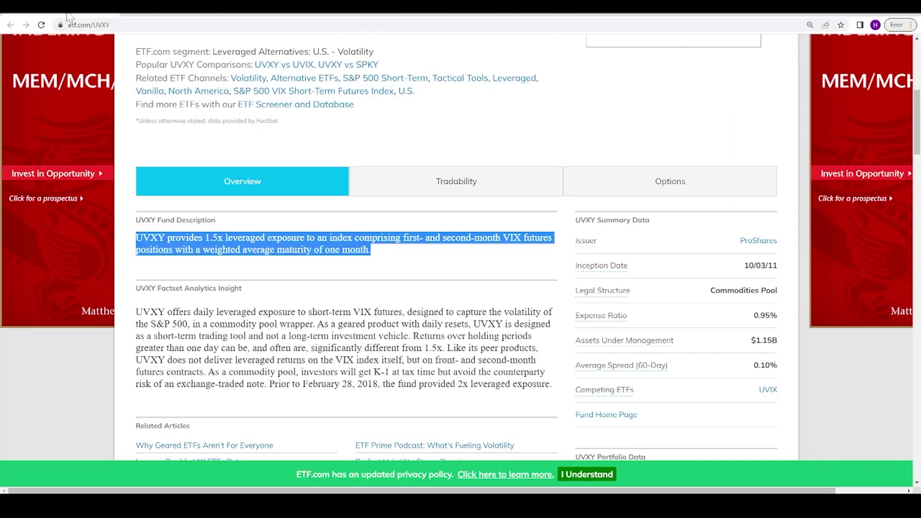
{"action": "scroll", "coordinate": [173, 135], "scroll_direction": "up", "scroll_amount": 6}
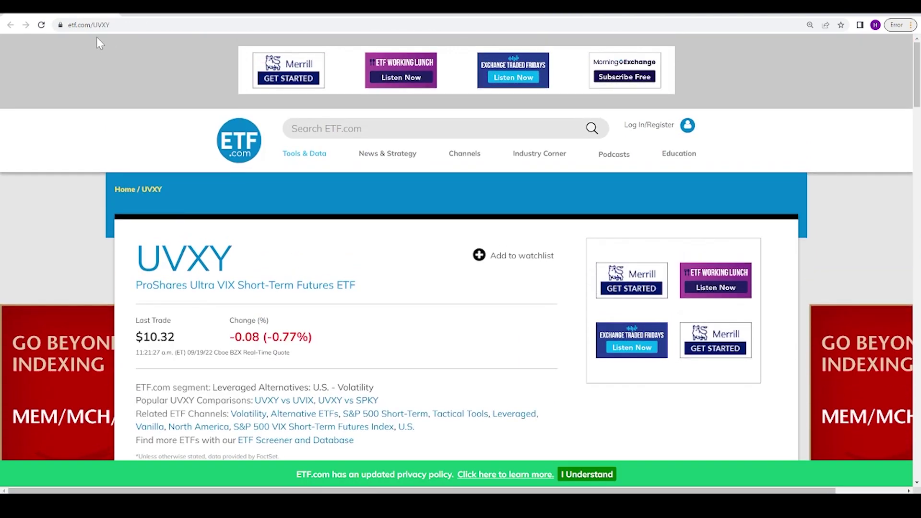
{"action": "scroll", "coordinate": [188, 327], "scroll_direction": "down", "scroll_amount": 1}
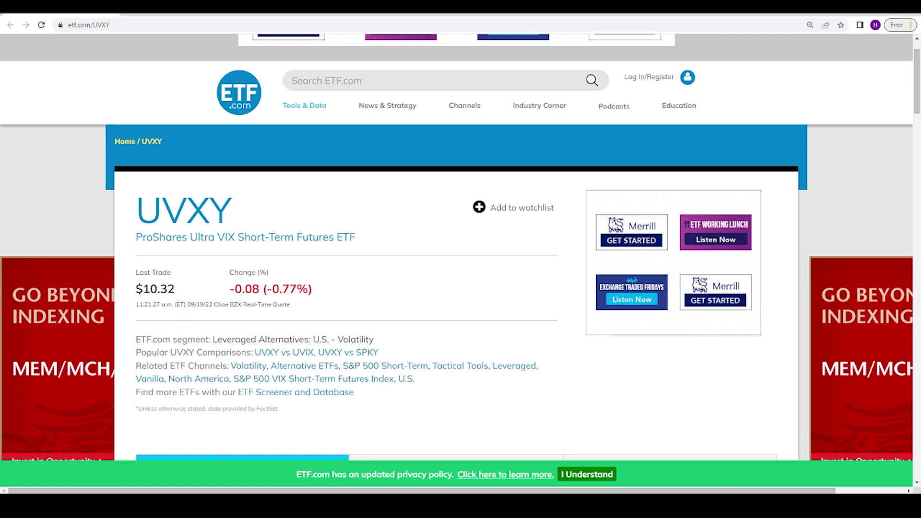
{"action": "scroll", "coordinate": [214, 247], "scroll_direction": "down", "scroll_amount": 6}
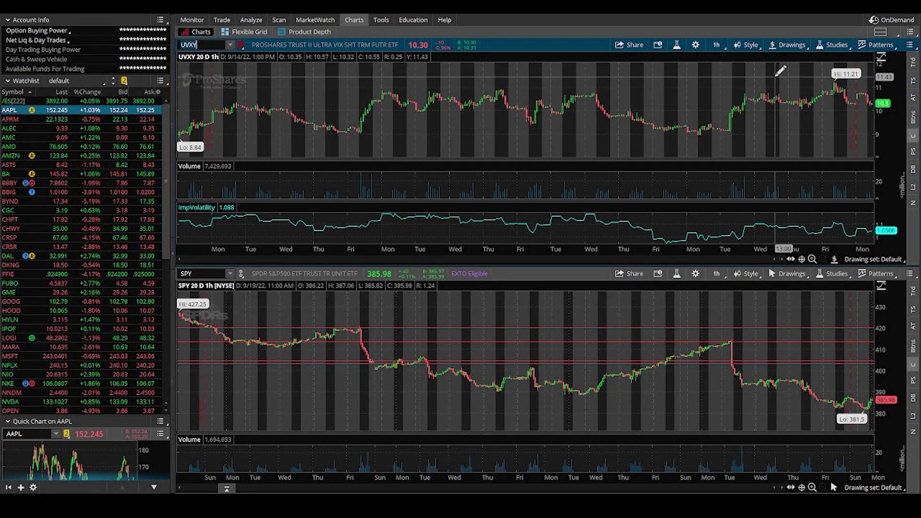
- Reduce the layout to a single UVXY chart and view 1-year daily, then 3-year weekly candles
{"action": "left_click", "coordinate": [882, 30]}
{"action": "left_click", "coordinate": [825, 48]}
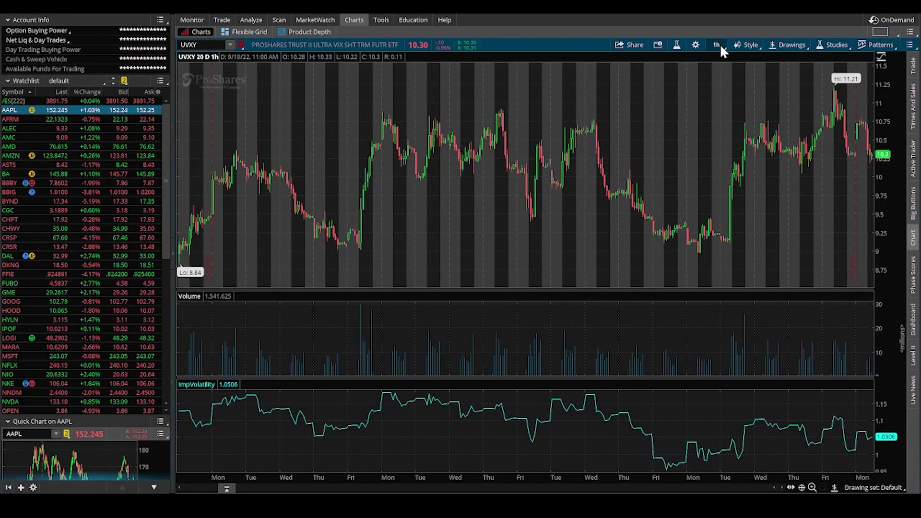
{"action": "left_click", "coordinate": [717, 45]}
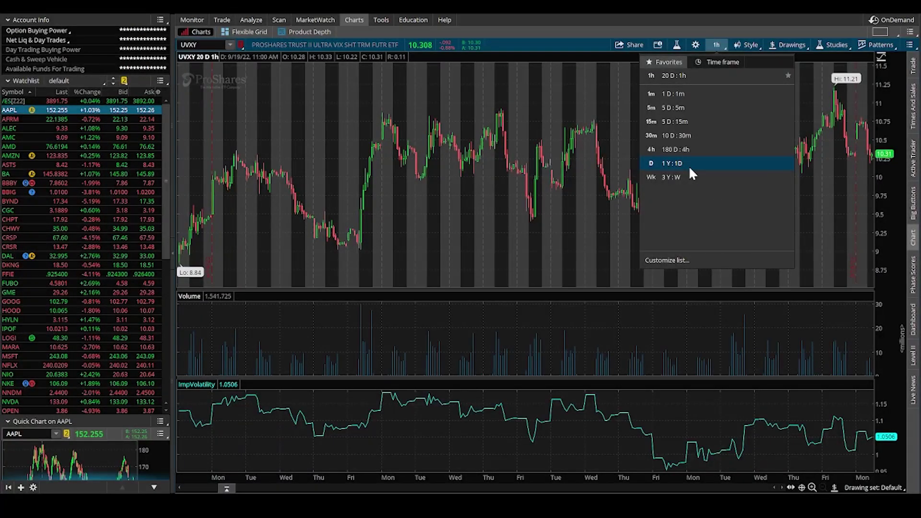
{"action": "left_click", "coordinate": [689, 165]}
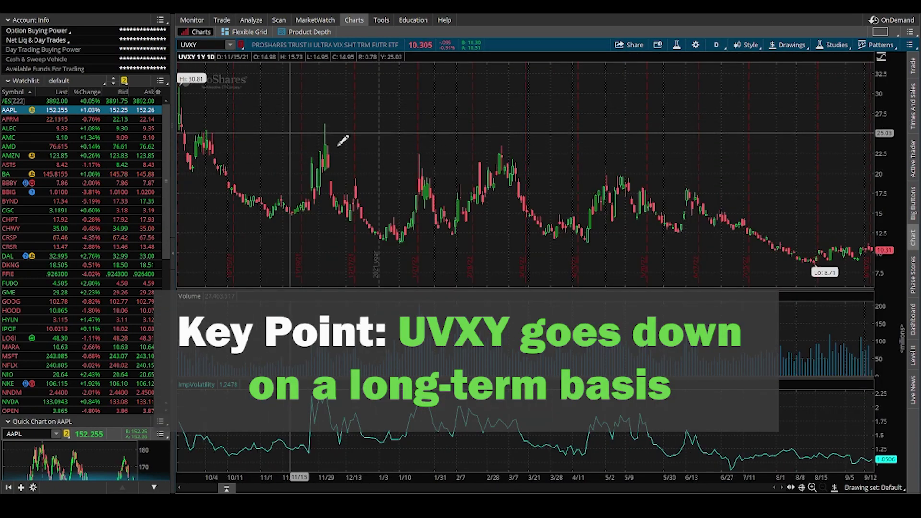
{"action": "left_click", "coordinate": [716, 46]}
{"action": "left_click", "coordinate": [685, 178]}
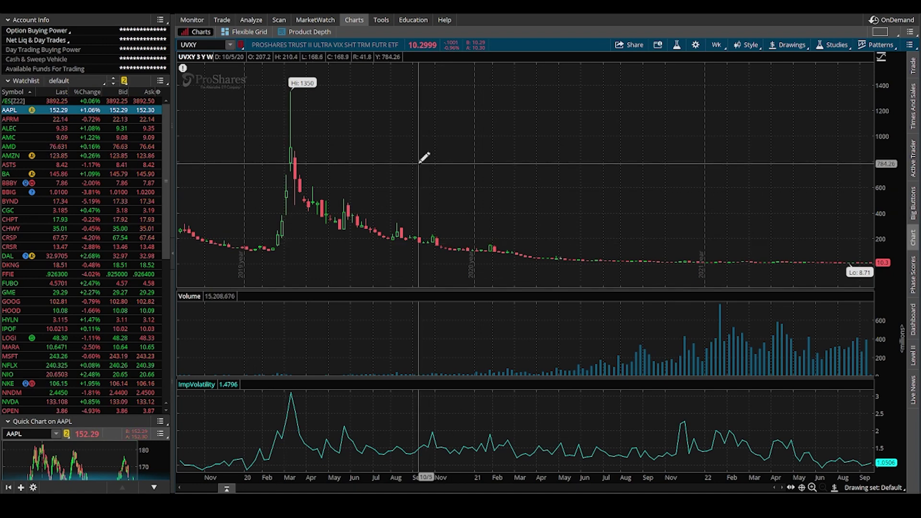
- Switch the UVXY chart to 5 days of 15-minute candles, then back to 20 days hourly
{"action": "left_click", "coordinate": [718, 44]}
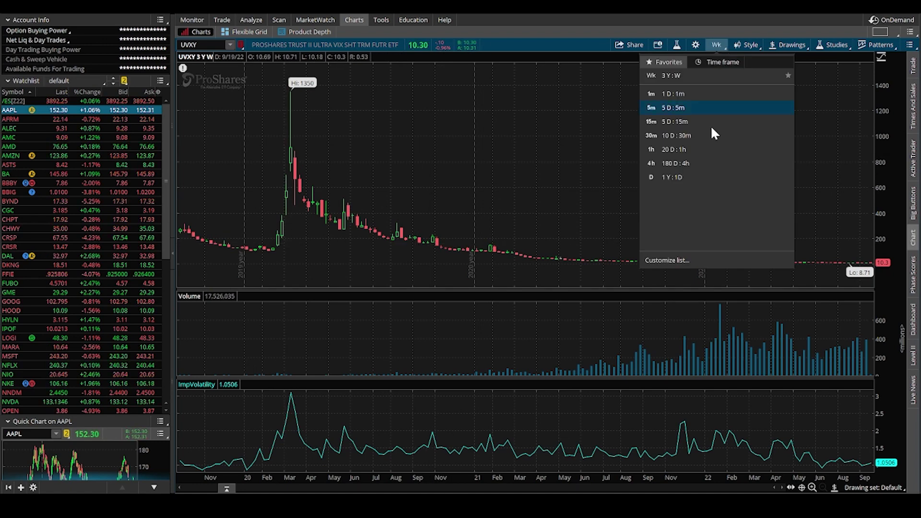
{"action": "left_click", "coordinate": [679, 121]}
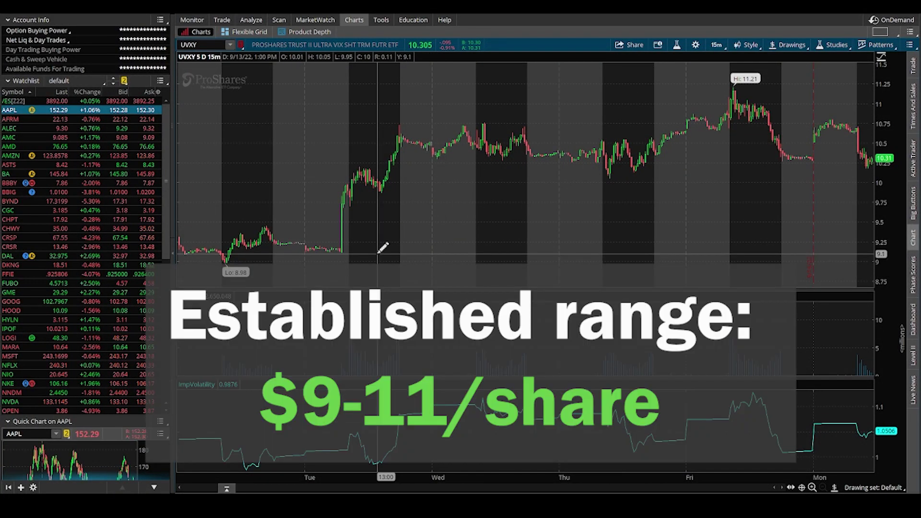
{"action": "left_click", "coordinate": [717, 44]}
{"action": "left_click", "coordinate": [684, 137]}
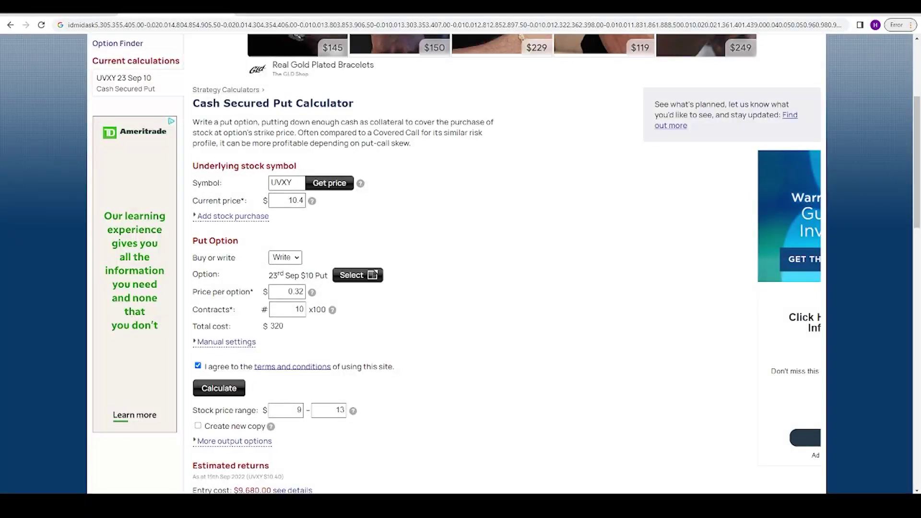
- Scroll to the returns table for 10 UVXY 23 Sep $10 puts at $0.32, maxing at $320
{"action": "scroll", "coordinate": [286, 304], "scroll_direction": "down", "scroll_amount": 13}
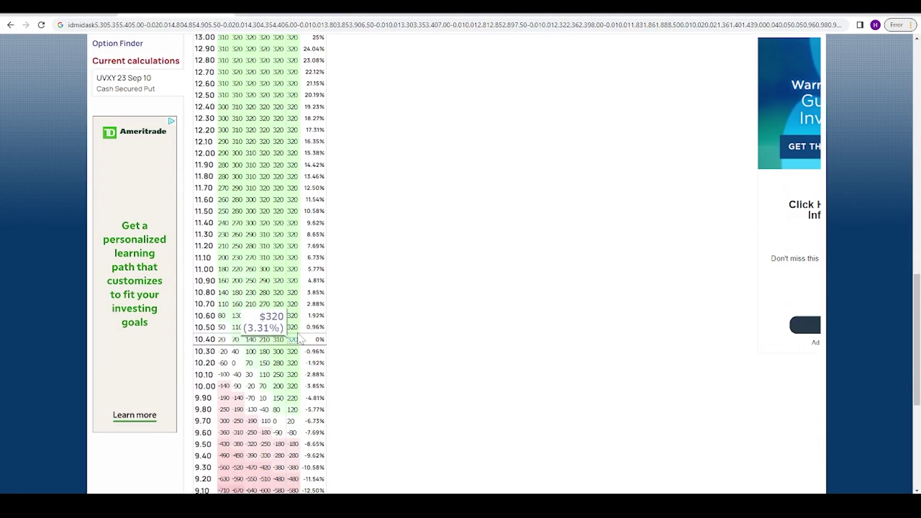
{"action": "mouse_move", "coordinate": [291, 411]}
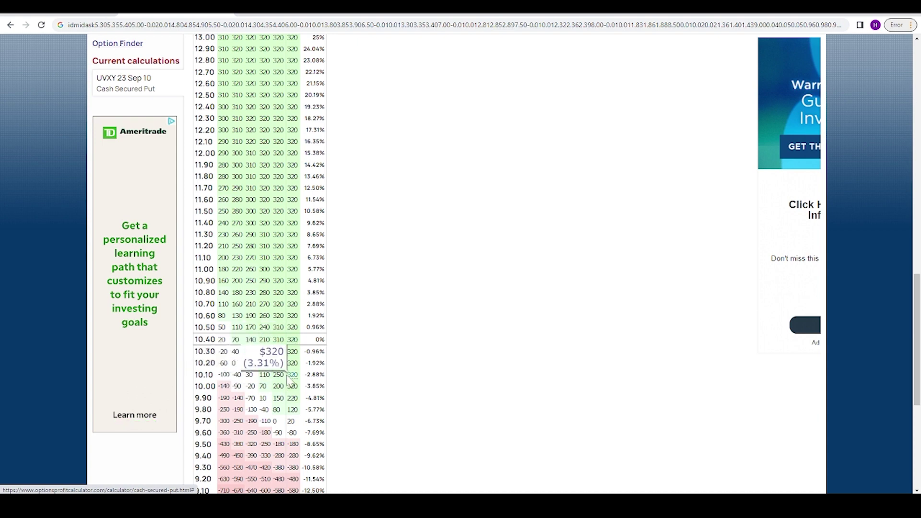
{"action": "mouse_move", "coordinate": [294, 245]}
{"action": "scroll", "coordinate": [293, 307], "scroll_direction": "down", "scroll_amount": 2}
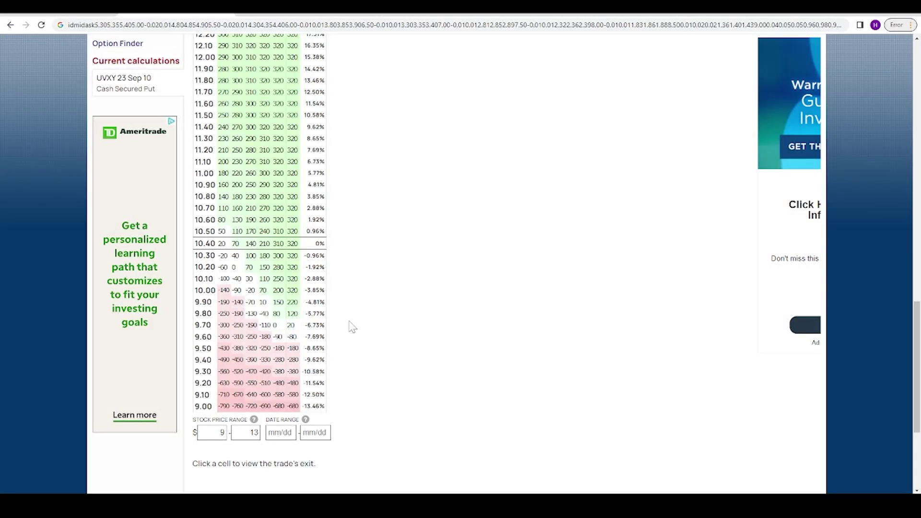
{"action": "scroll", "coordinate": [349, 325], "scroll_direction": "up", "scroll_amount": 1}
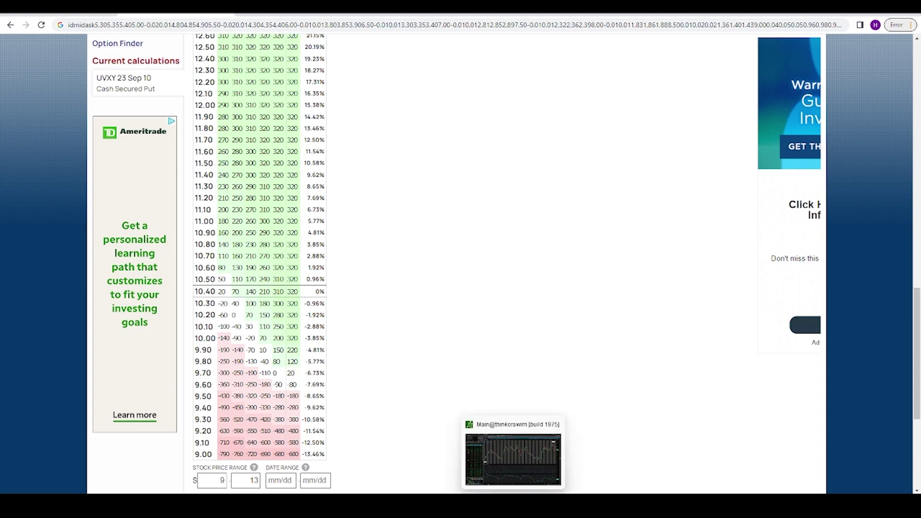
{"action": "left_click", "coordinate": [516, 488]}
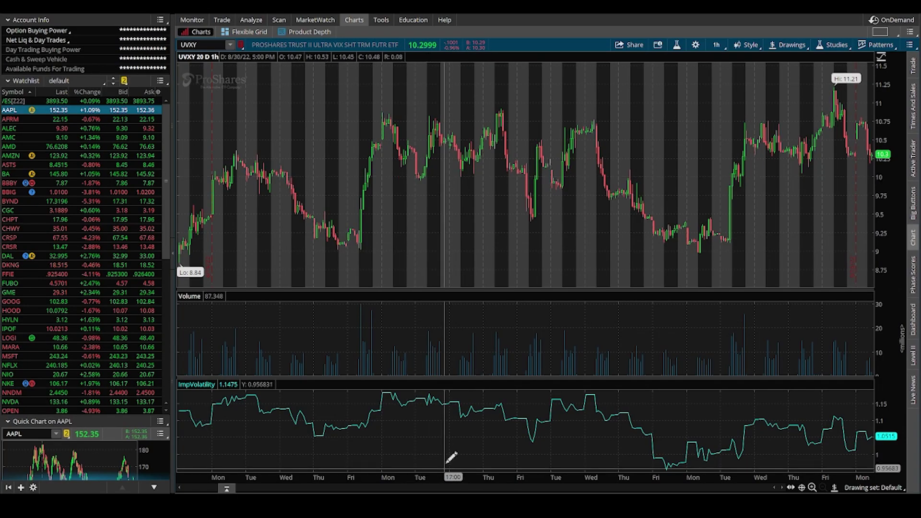
{"action": "mouse_move", "coordinate": [491, 506]}
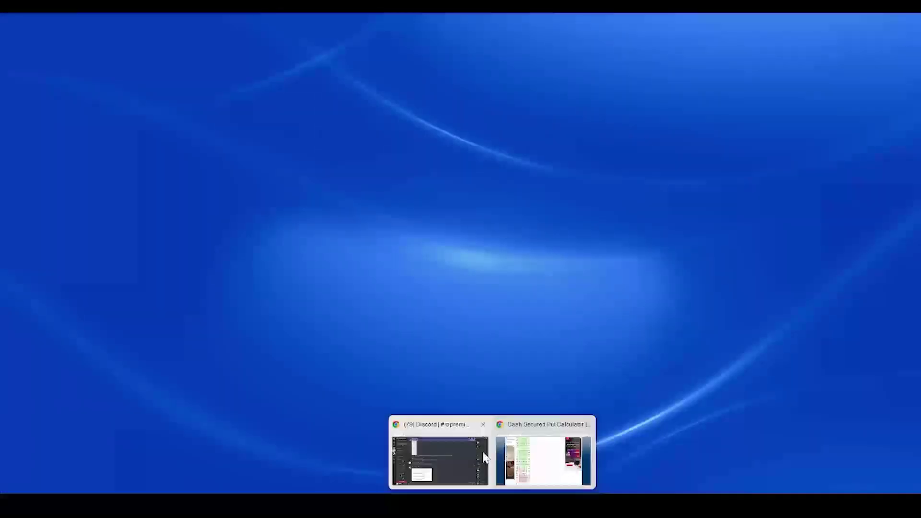
{"action": "left_click", "coordinate": [533, 448]}
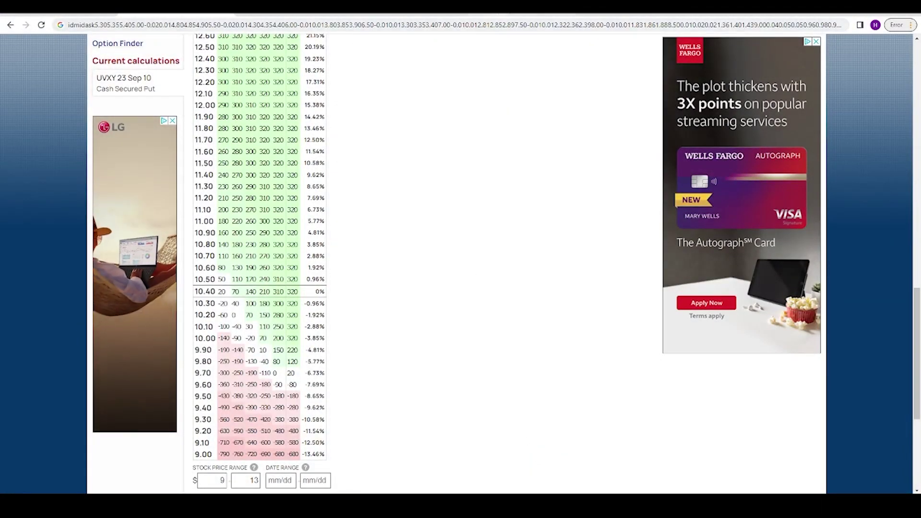
- Inspect the SUMIF formula in G1079, the $1,310.00 UVXY profit YTD on 2022 Weekly Tracker
{"action": "key", "text": "alt+Tab"}
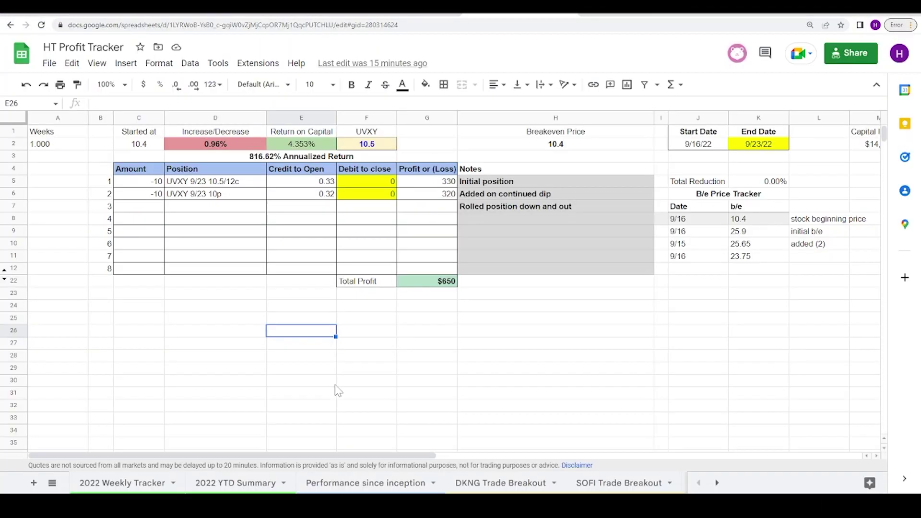
{"action": "left_click", "coordinate": [120, 484]}
{"action": "left_click", "coordinate": [512, 341]}
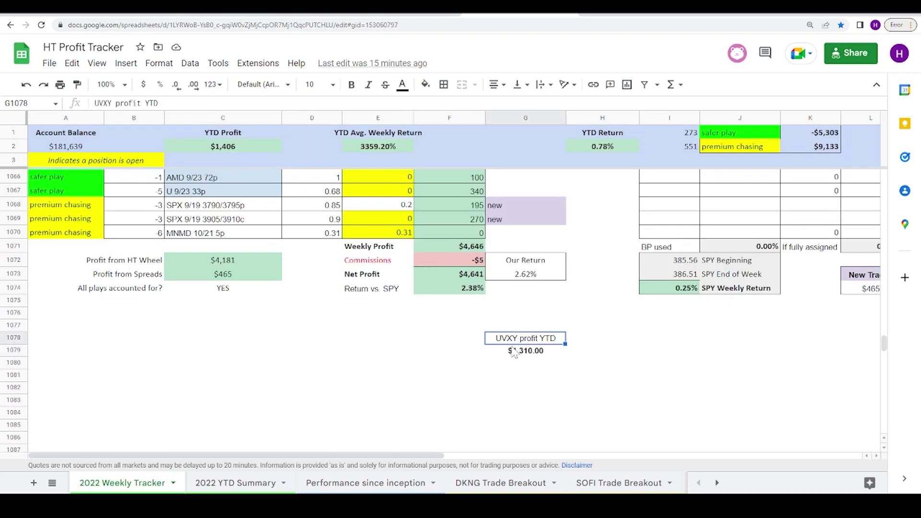
{"action": "left_click", "coordinate": [513, 351]}
{"action": "double_click", "coordinate": [513, 352]}
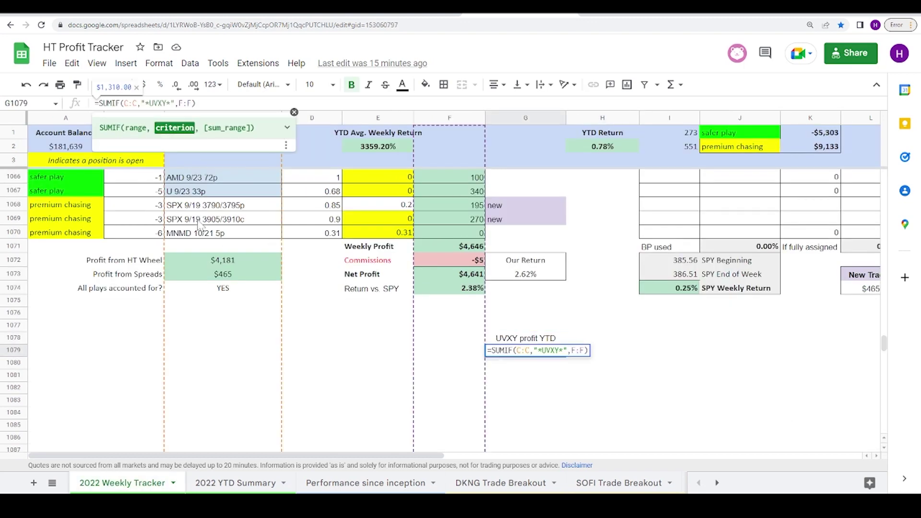
{"action": "key", "text": "Escape"}
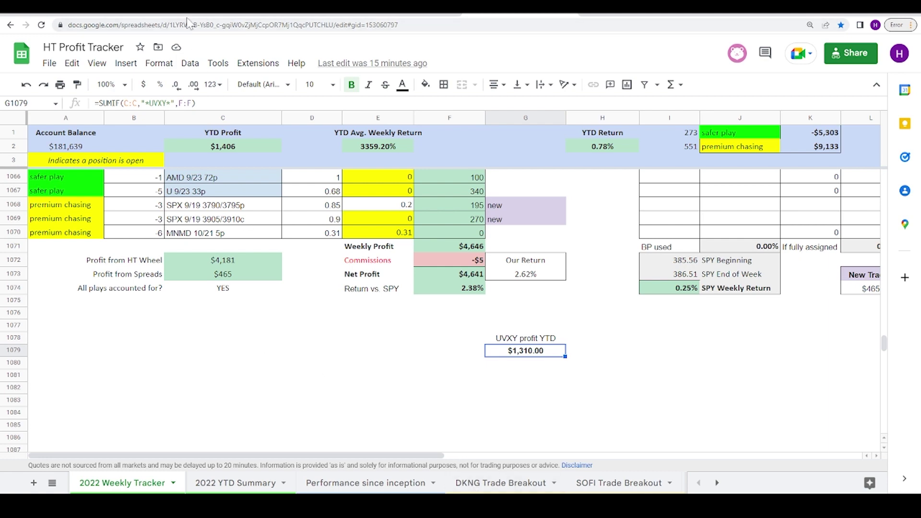
- On the UVXY Trade sheet, select the first trade's Amount through Debit to close (C5:F5)
{"action": "left_click", "coordinate": [130, 14]}
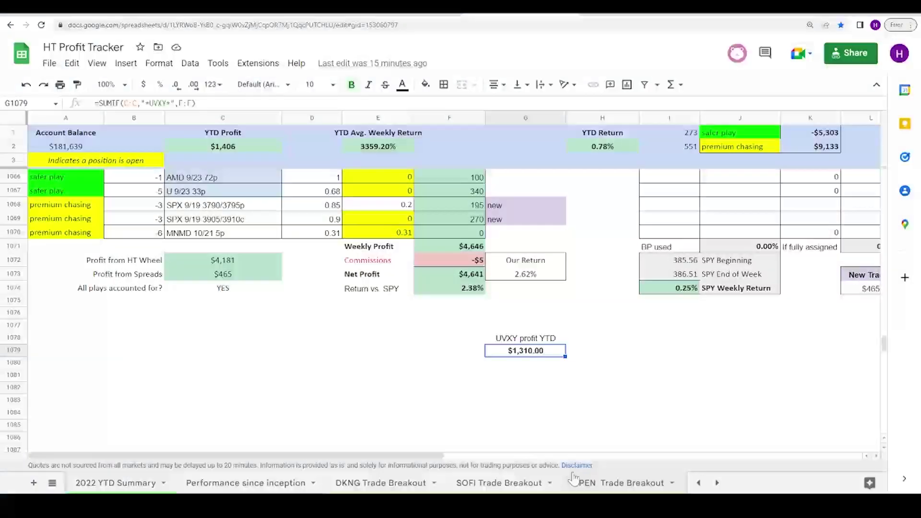
{"action": "scroll", "coordinate": [573, 478], "scroll_direction": "down", "scroll_amount": 3}
{"action": "left_click", "coordinate": [639, 485]}
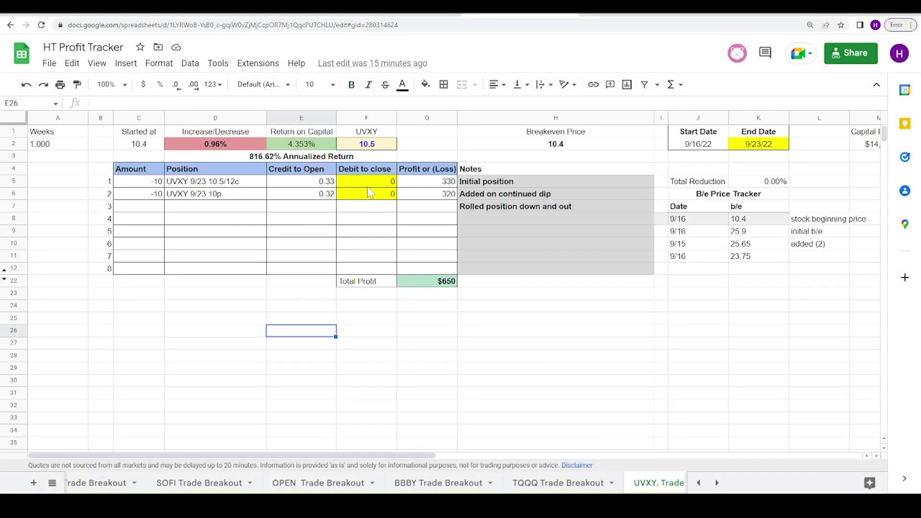
{"action": "left_click_drag", "start_coordinate": [146, 181], "coordinate": [343, 183]}
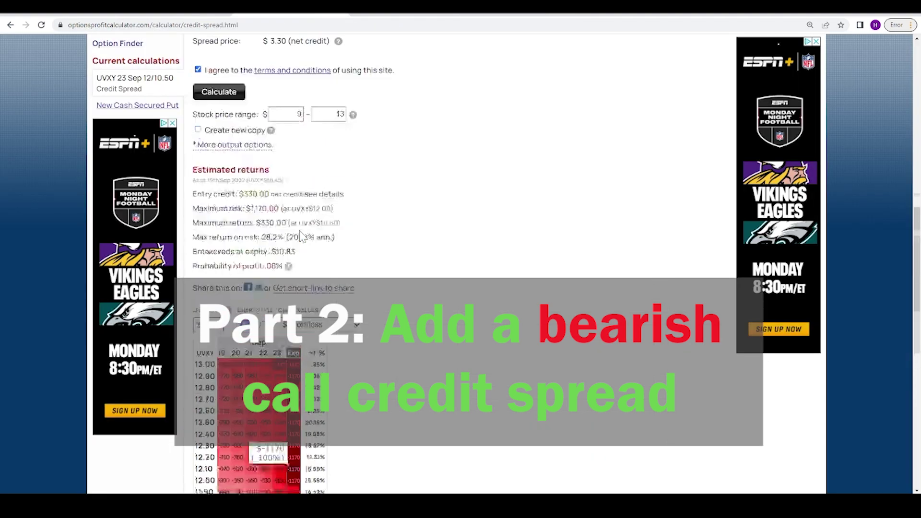
{"action": "scroll", "coordinate": [301, 235], "scroll_direction": "up", "scroll_amount": 15}
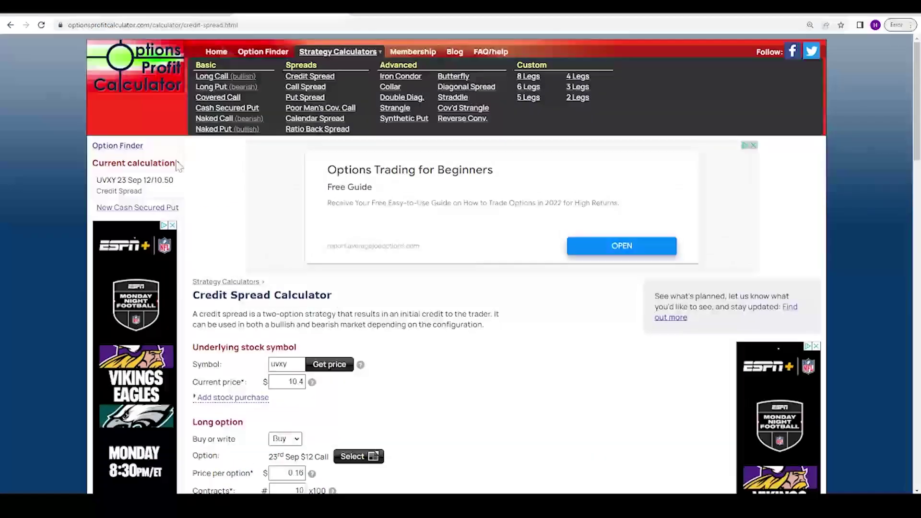
{"action": "scroll", "coordinate": [232, 226], "scroll_direction": "down", "scroll_amount": 5}
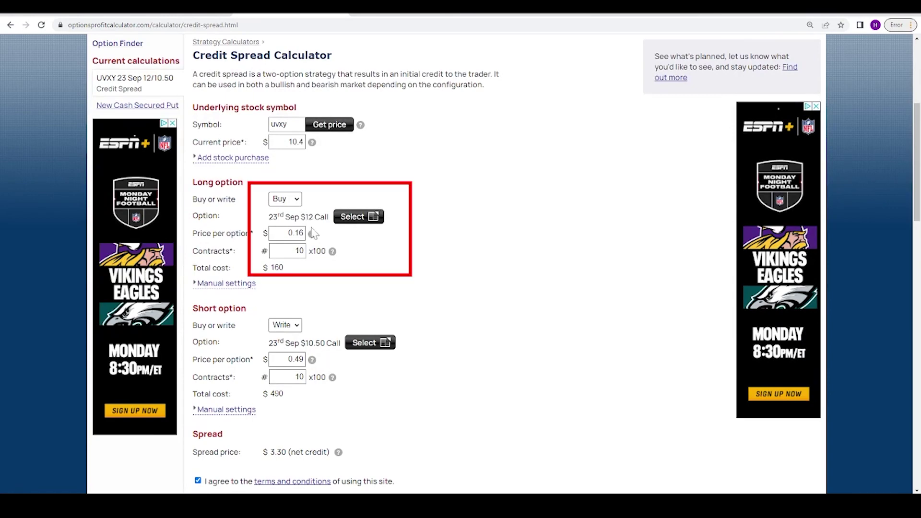
{"action": "scroll", "coordinate": [312, 233], "scroll_direction": "down", "scroll_amount": 12}
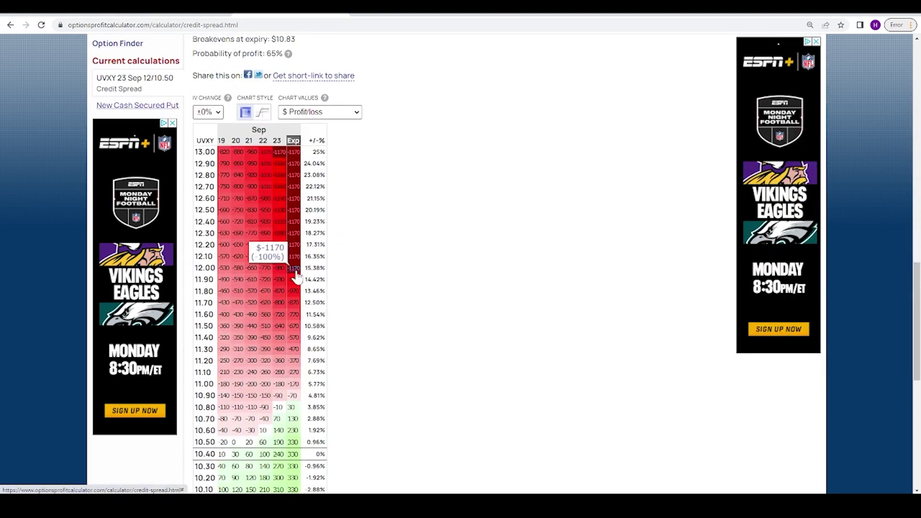
{"action": "scroll", "coordinate": [296, 277], "scroll_direction": "down", "scroll_amount": 3}
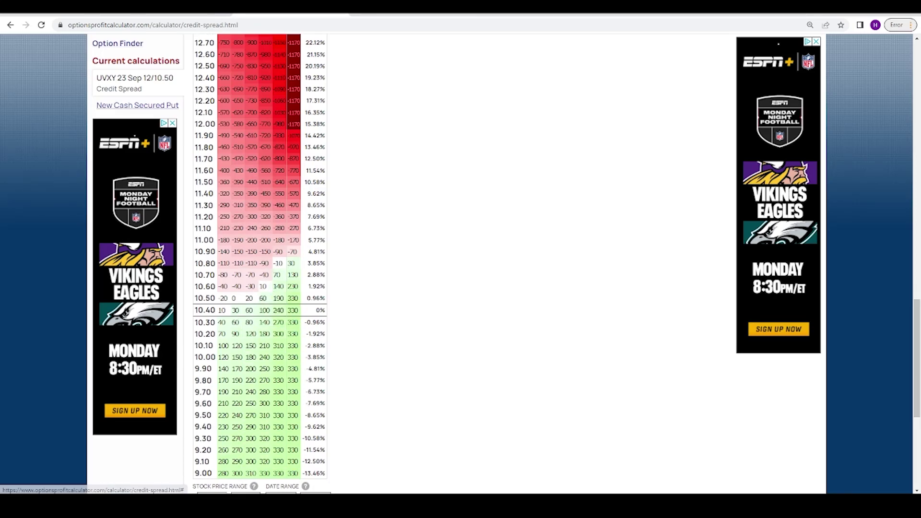
{"action": "left_click", "coordinate": [499, 16]}
{"action": "left_click", "coordinate": [310, 184]}
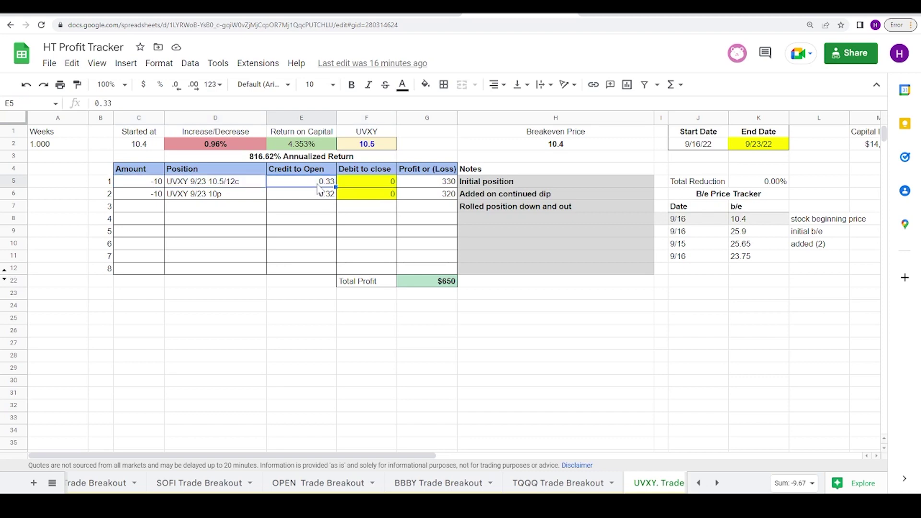
{"action": "left_click", "coordinate": [204, 18]}
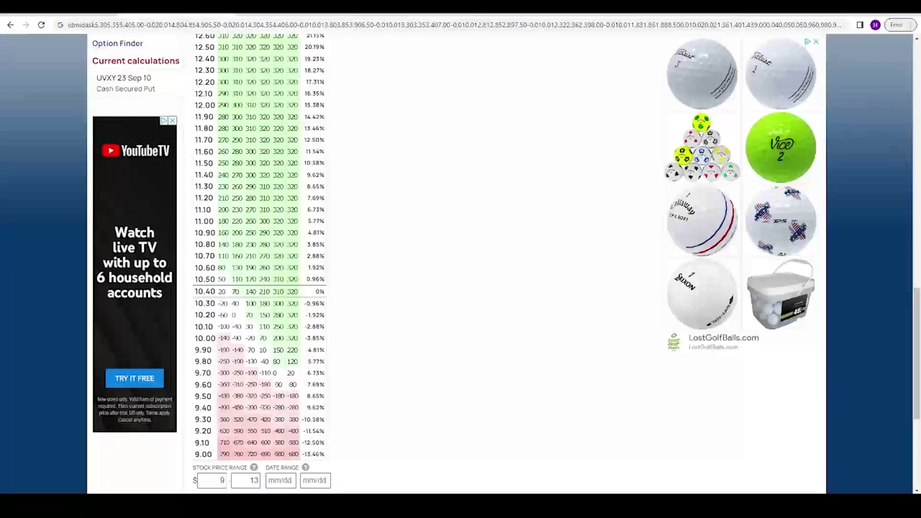
{"action": "left_click", "coordinate": [346, 18]}
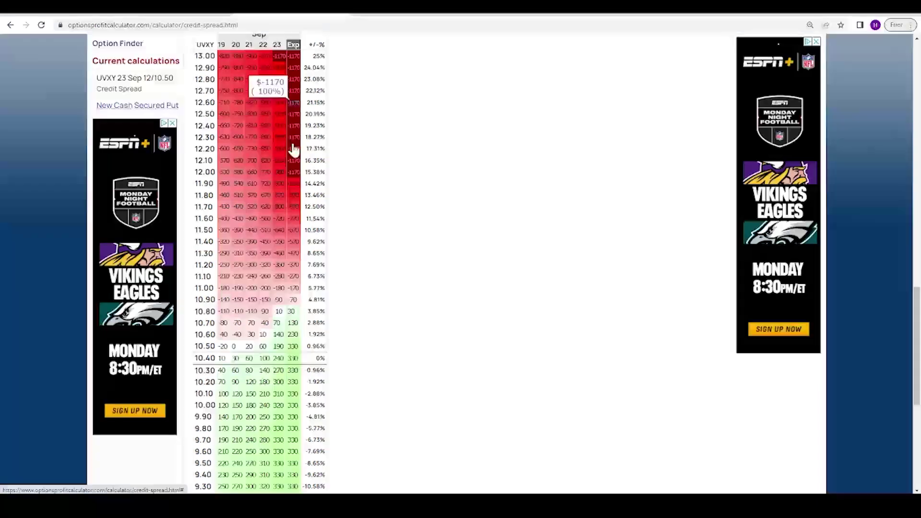
- Switch the thinkorswim UVXY chart to the Wk 3Y:W time frame
{"action": "left_click", "coordinate": [566, 446]}
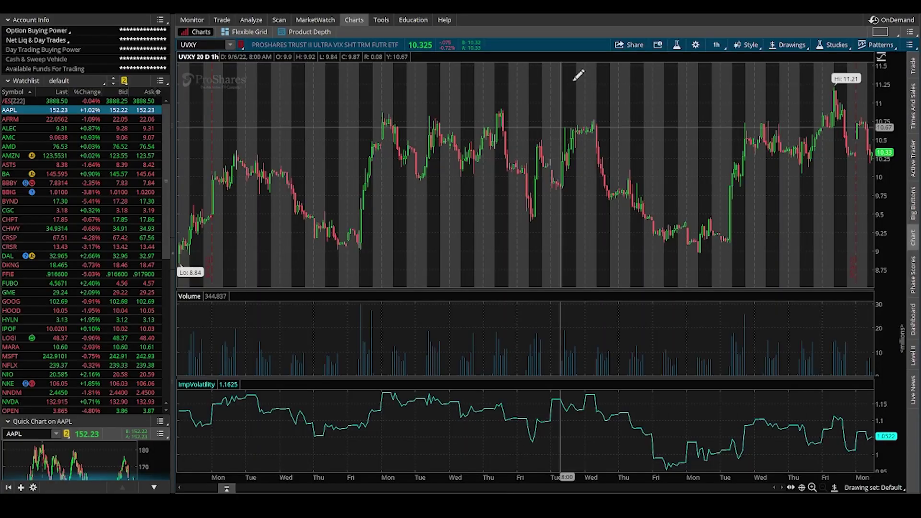
{"action": "left_click", "coordinate": [717, 44]}
{"action": "left_click", "coordinate": [672, 176]}
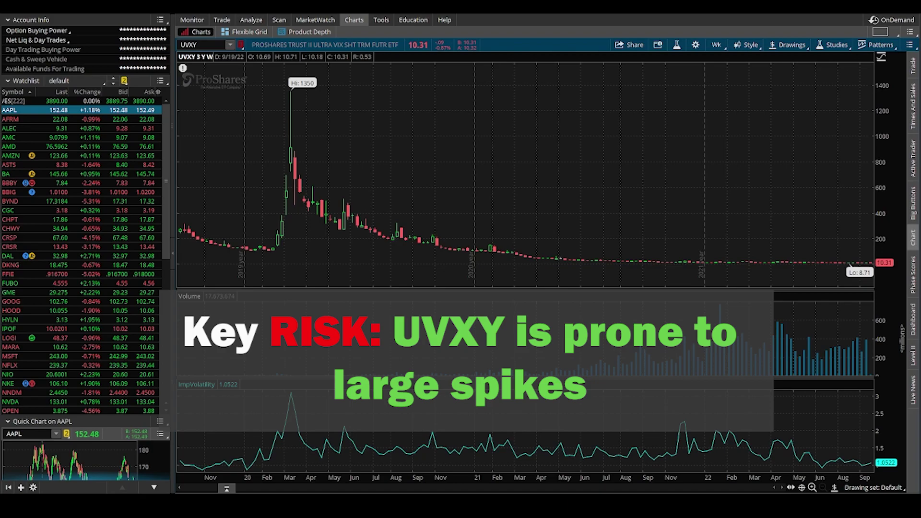
- Scroll through the credit-spread and cash-secured put heat maps, then go back to the UVXY tracker
{"action": "left_click", "coordinate": [545, 446]}
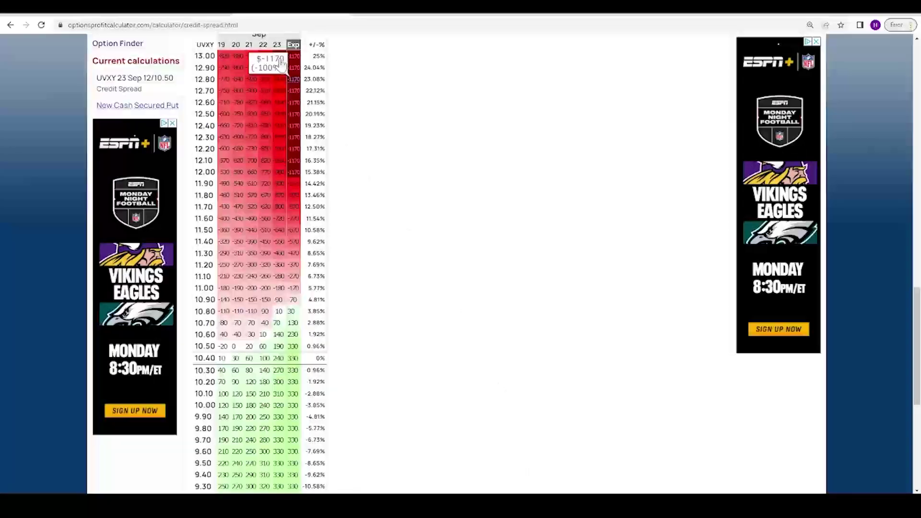
{"action": "scroll", "coordinate": [293, 124], "scroll_direction": "up", "scroll_amount": 1}
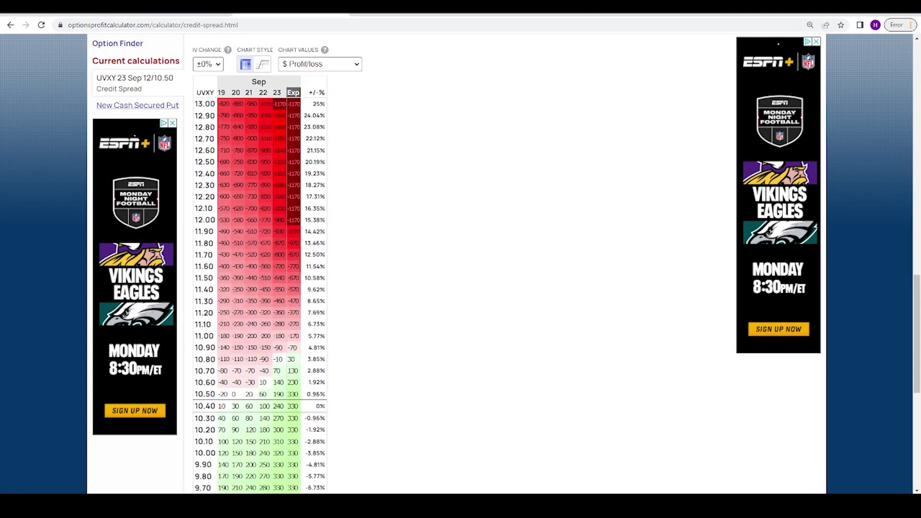
{"action": "scroll", "coordinate": [278, 264], "scroll_direction": "up", "scroll_amount": 2}
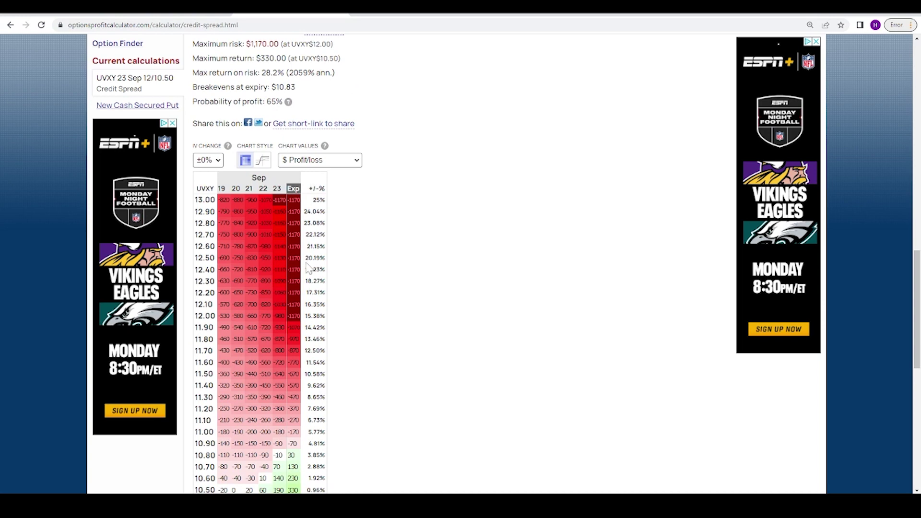
{"action": "scroll", "coordinate": [295, 261], "scroll_direction": "down", "scroll_amount": 2}
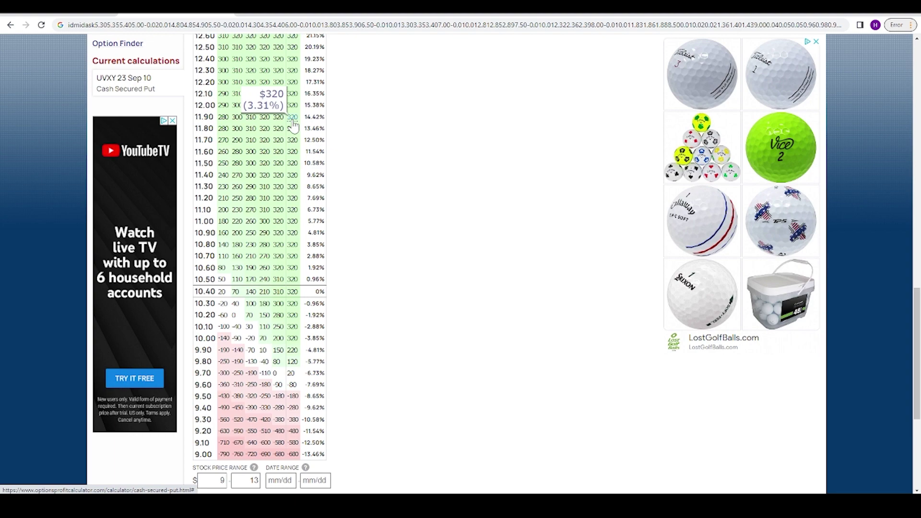
{"action": "left_click", "coordinate": [487, 16]}
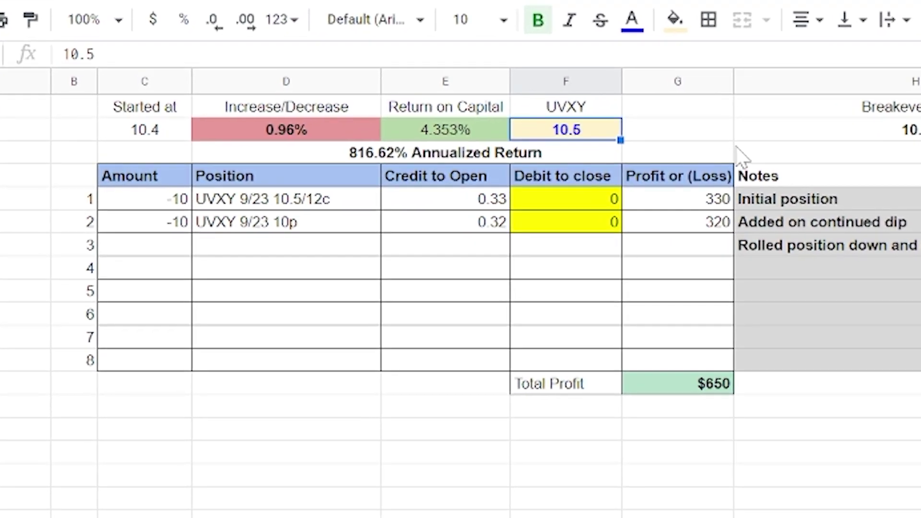
- Enter 12 as the UVXY price in F2, try 7, then undo back to 12
{"action": "type", "text": "12"}
{"action": "key", "text": "Return"}
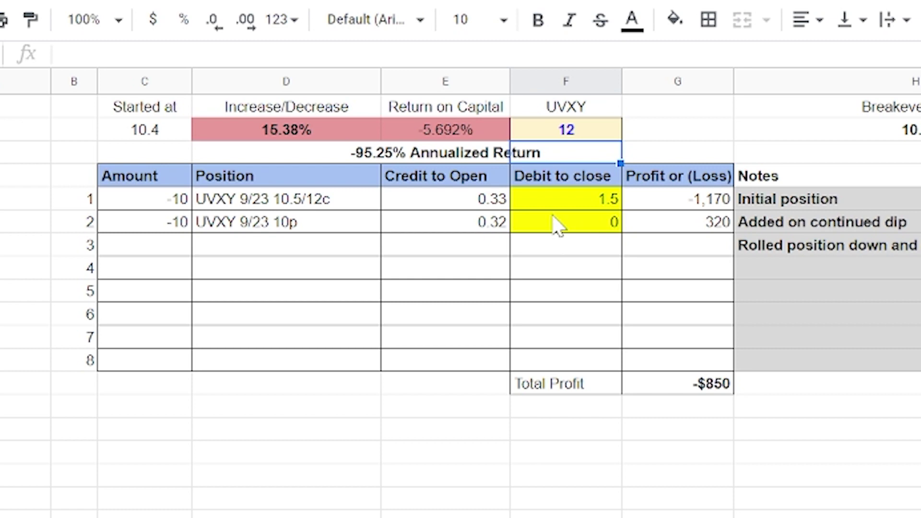
{"action": "left_click", "coordinate": [585, 136]}
{"action": "type", "text": "7"}
{"action": "key", "text": "Return"}
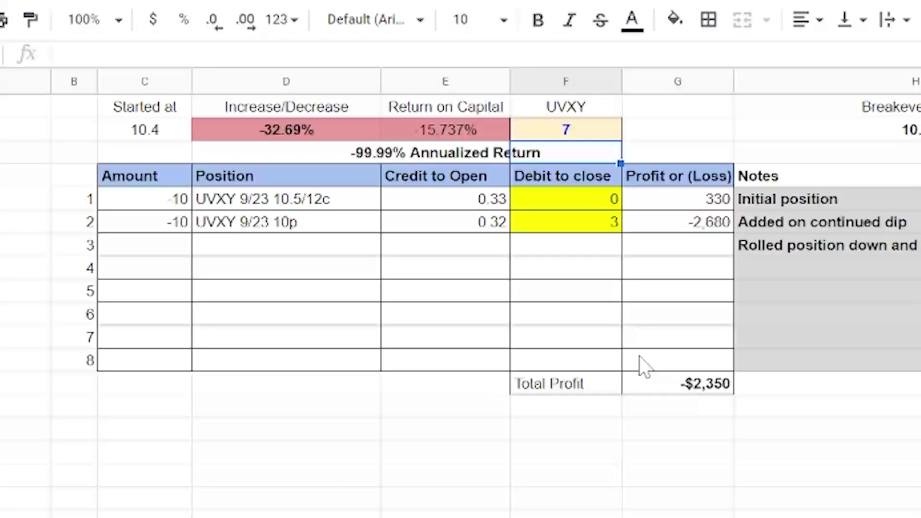
{"action": "key", "text": "ctrl+z"}
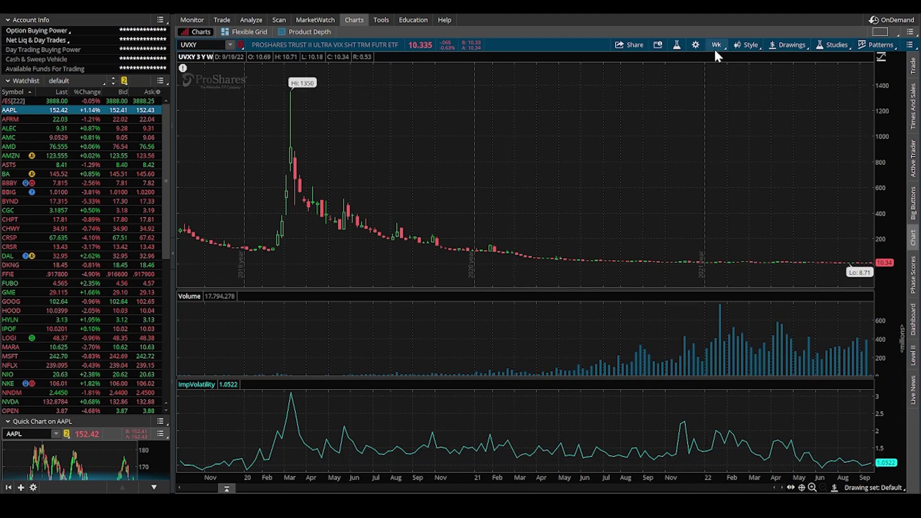
- Cycle the UVXY chart through 180D:4h, 3Y:W and 5D:15m before settling on 20D:1h
{"action": "left_click", "coordinate": [715, 46]}
{"action": "left_click", "coordinate": [697, 163]}
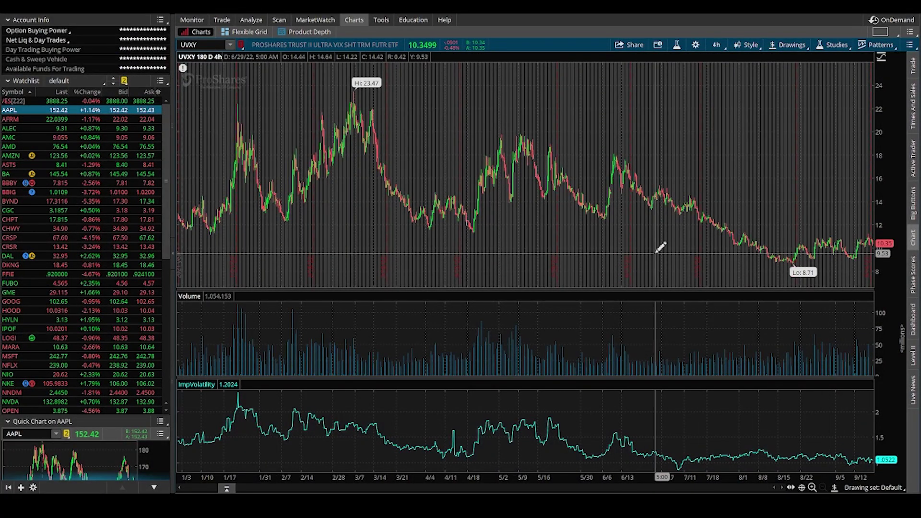
{"action": "left_click", "coordinate": [714, 46]}
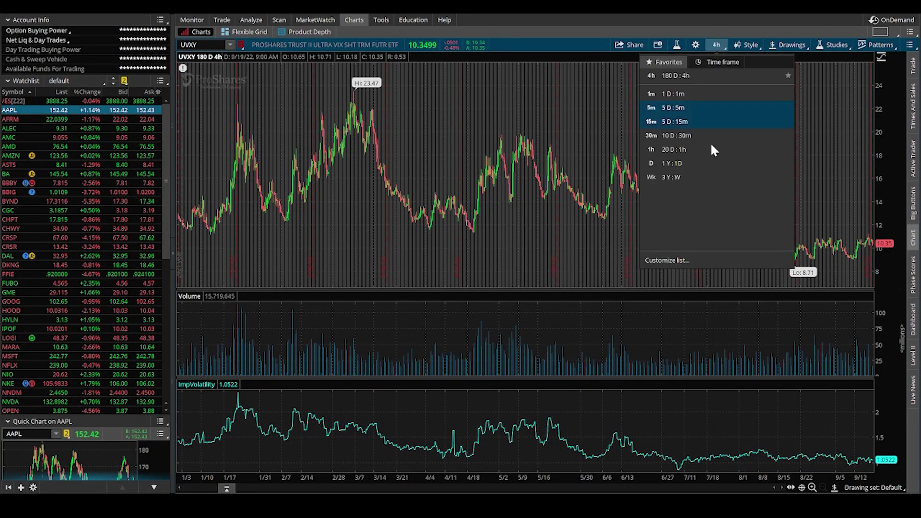
{"action": "left_click", "coordinate": [684, 177]}
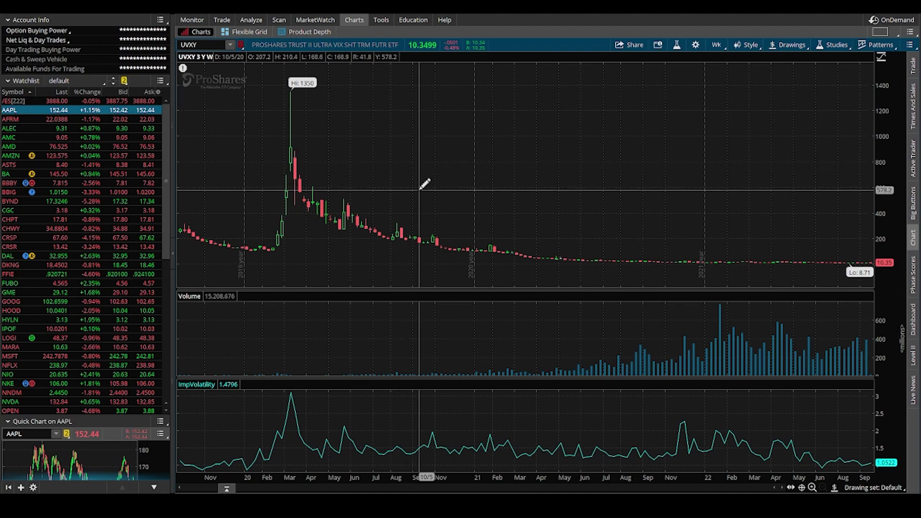
{"action": "left_click", "coordinate": [717, 45]}
{"action": "left_click", "coordinate": [693, 121]}
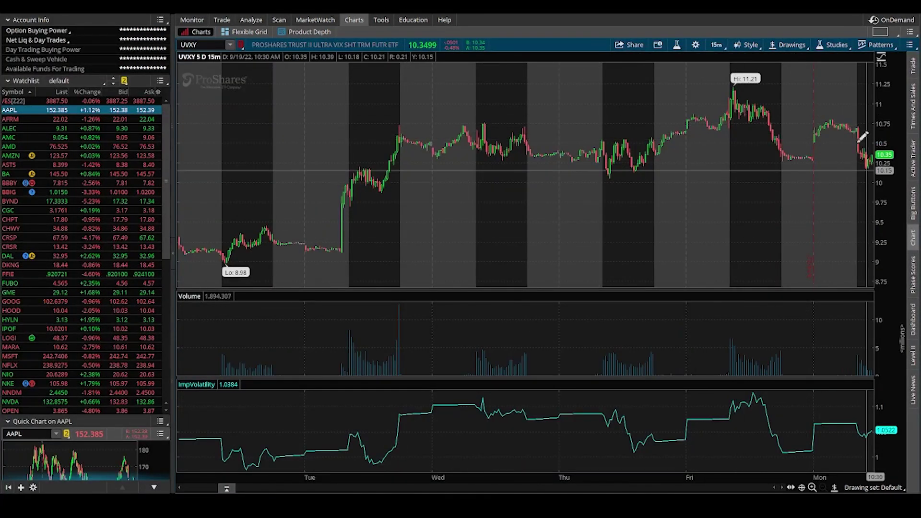
{"action": "left_click", "coordinate": [720, 44]}
{"action": "left_click", "coordinate": [693, 136]}
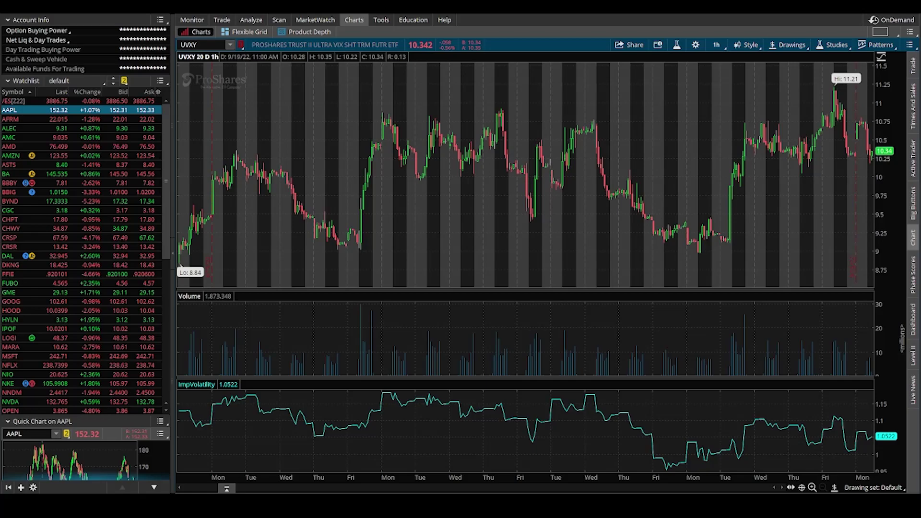
- Set the UVXY price in F2 to 11.21, then to 100, capping the call spread loss at -1,170
{"action": "mouse_move", "coordinate": [490, 490]}
{"action": "left_click", "coordinate": [536, 444]}
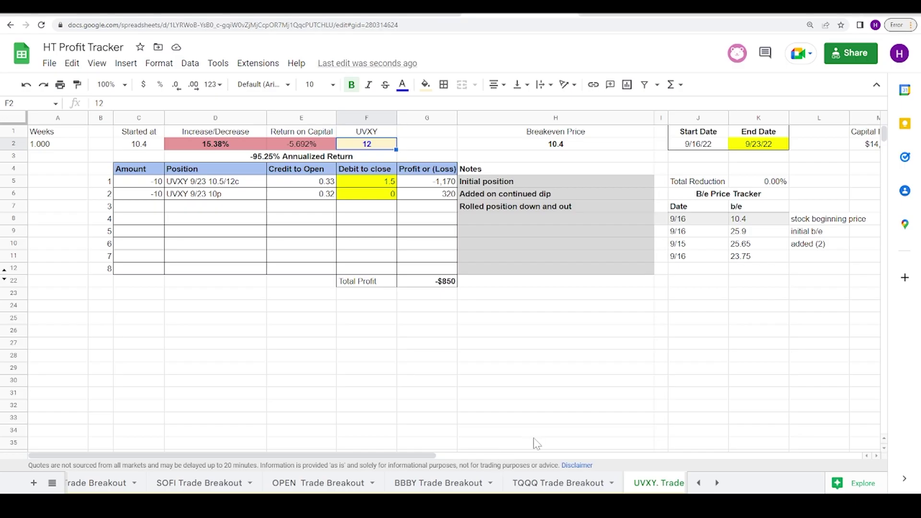
{"action": "type", "text": "11.21"}
{"action": "key", "text": "Return"}
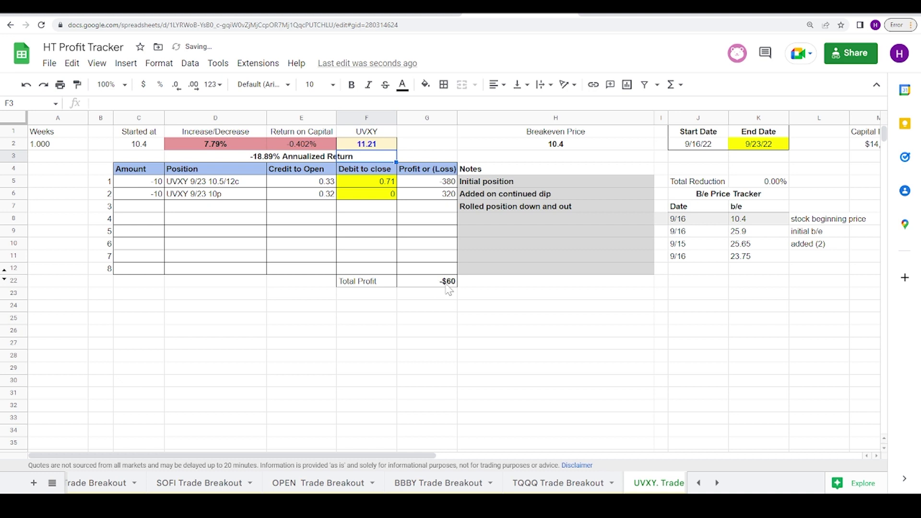
{"action": "left_click", "coordinate": [379, 145]}
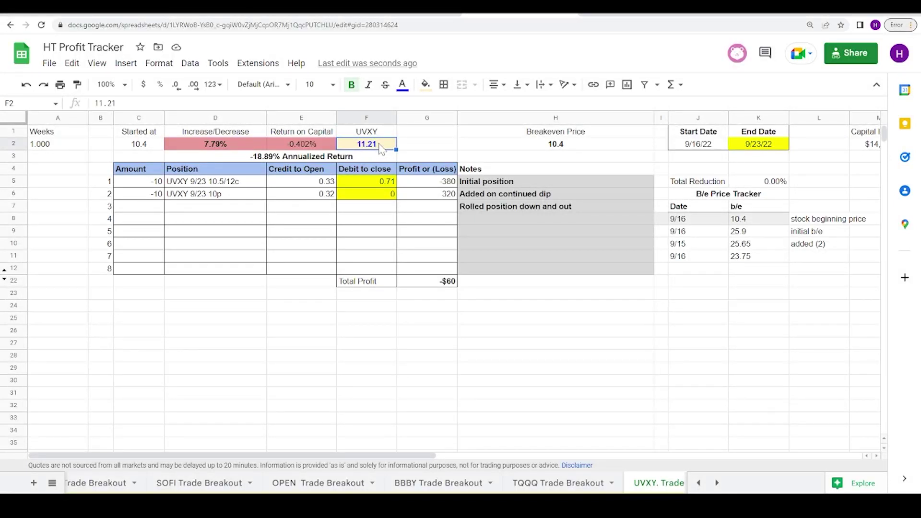
{"action": "type", "text": "100"}
{"action": "key", "text": "Return"}
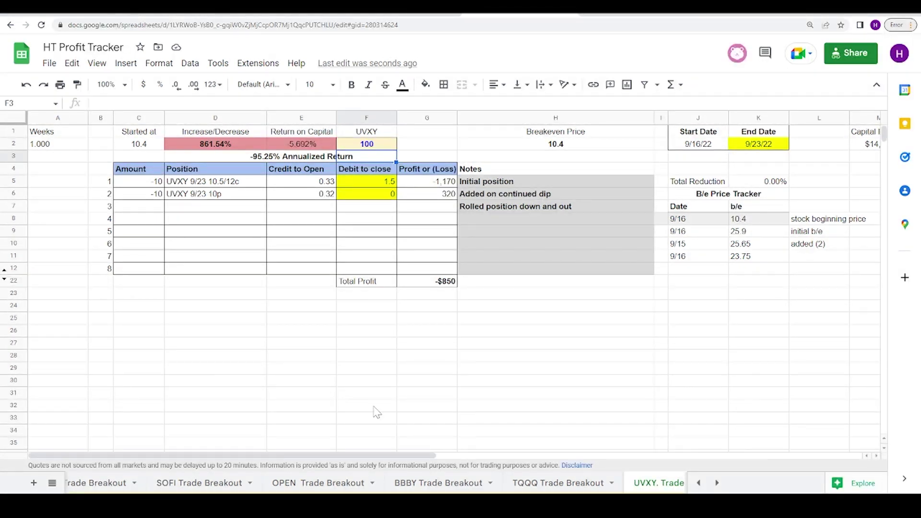
- Lower the payoff grid's minimum stock price from 9 to 7 and update the range
{"action": "left_click", "coordinate": [405, 15]}
{"action": "scroll", "coordinate": [334, 153], "scroll_direction": "up", "scroll_amount": 5}
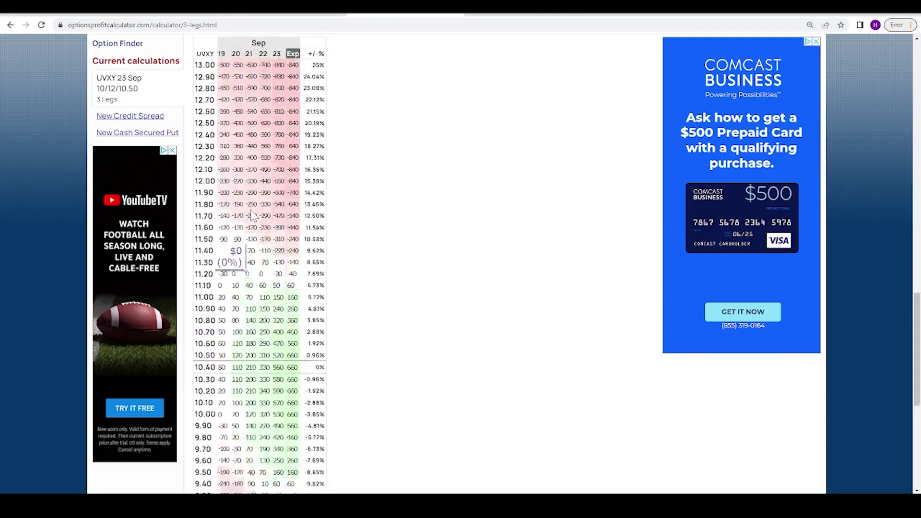
{"action": "scroll", "coordinate": [334, 154], "scroll_direction": "up", "scroll_amount": 5}
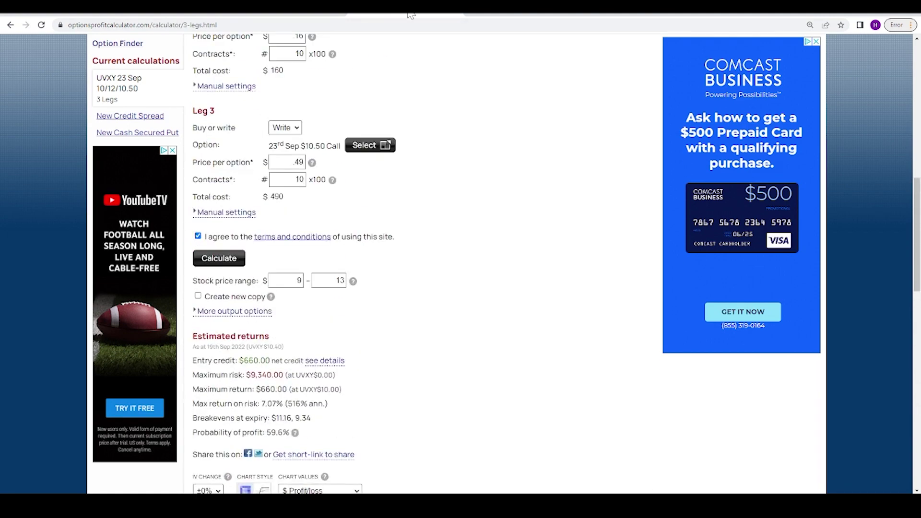
{"action": "scroll", "coordinate": [278, 203], "scroll_direction": "up", "scroll_amount": 5}
{"action": "scroll", "coordinate": [294, 202], "scroll_direction": "up", "scroll_amount": 2}
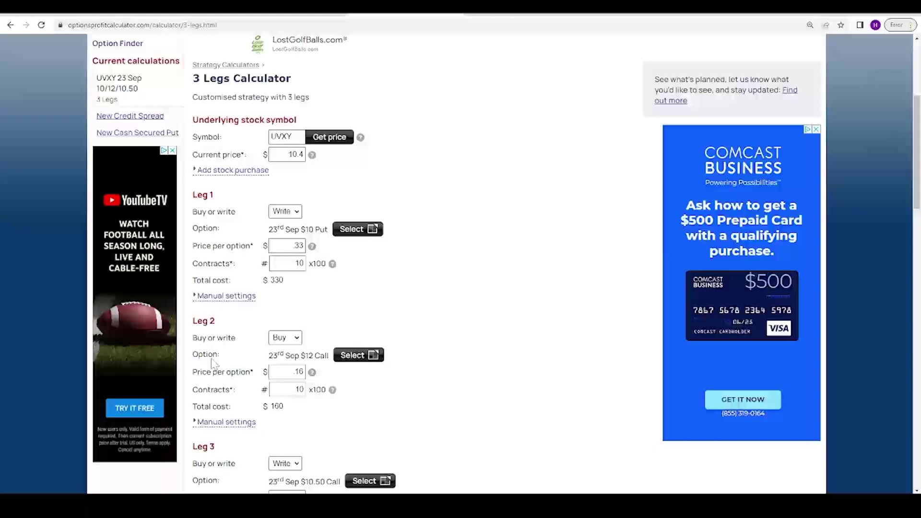
{"action": "scroll", "coordinate": [290, 405], "scroll_direction": "down", "scroll_amount": 3}
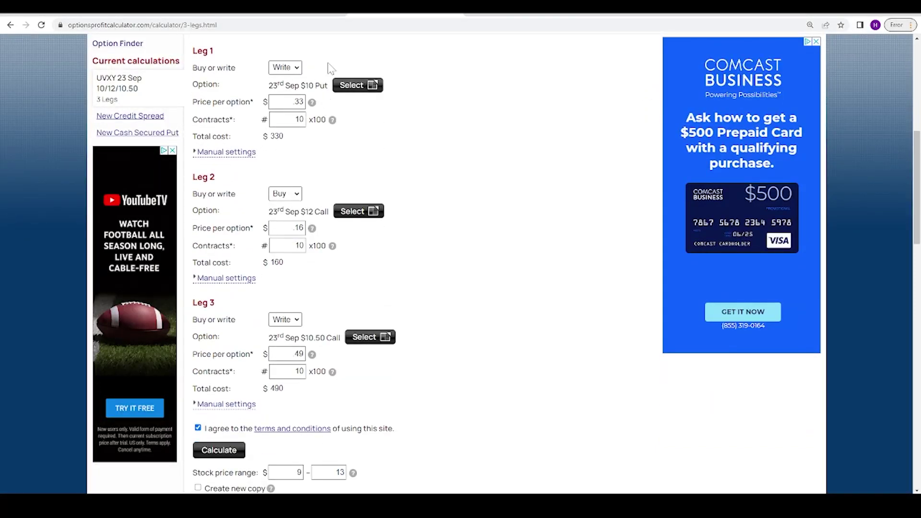
{"action": "scroll", "coordinate": [350, 255], "scroll_direction": "down", "scroll_amount": 12}
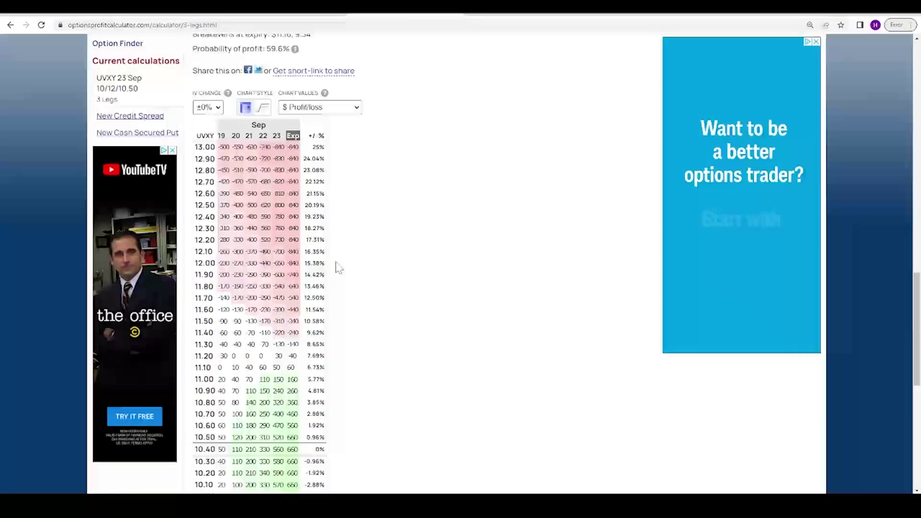
{"action": "mouse_move", "coordinate": [293, 192]}
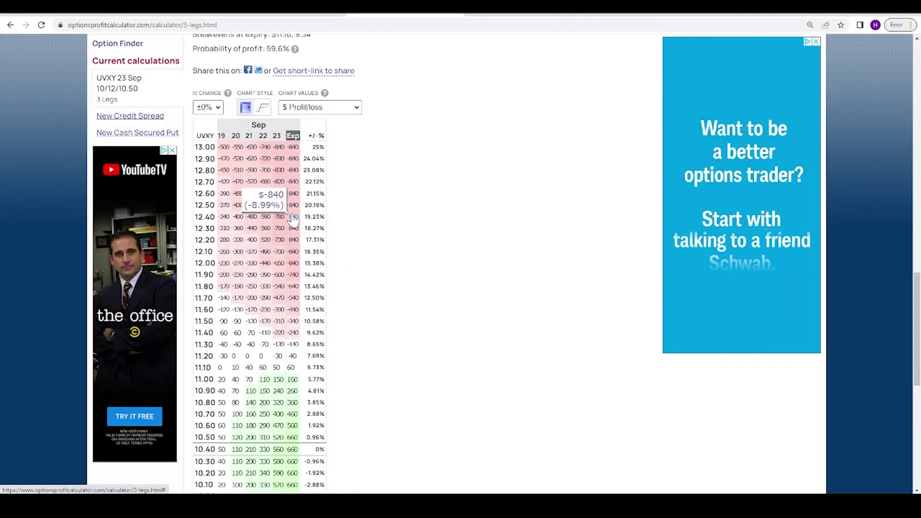
{"action": "scroll", "coordinate": [293, 218], "scroll_direction": "down", "scroll_amount": 7}
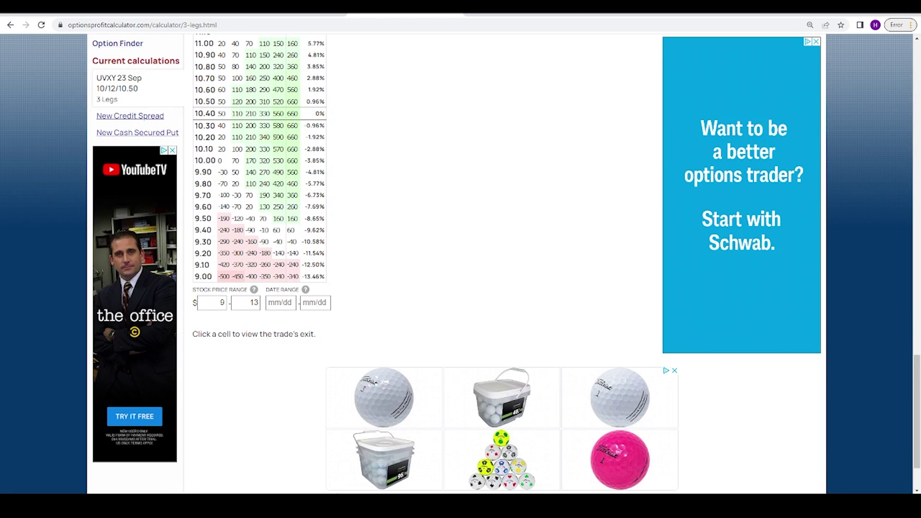
{"action": "key", "text": "BackSpace"}
{"action": "type", "text": "7"}
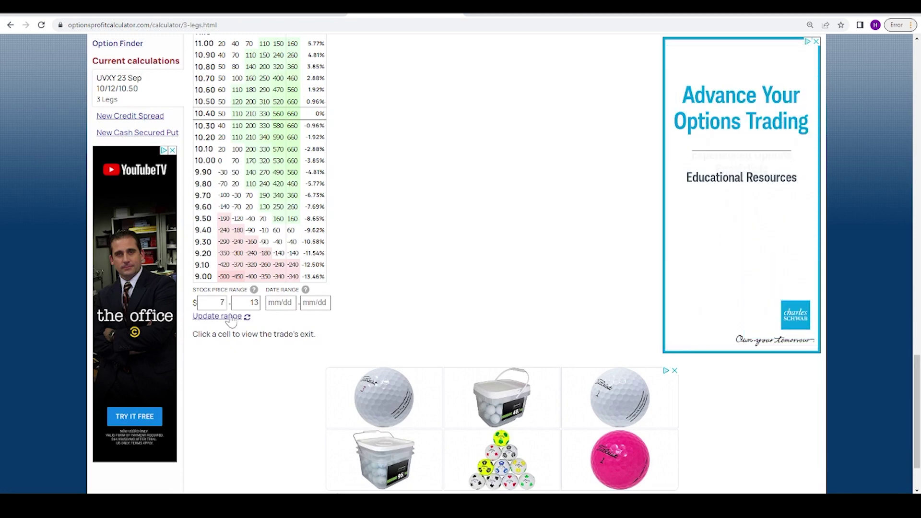
{"action": "left_click", "coordinate": [230, 318]}
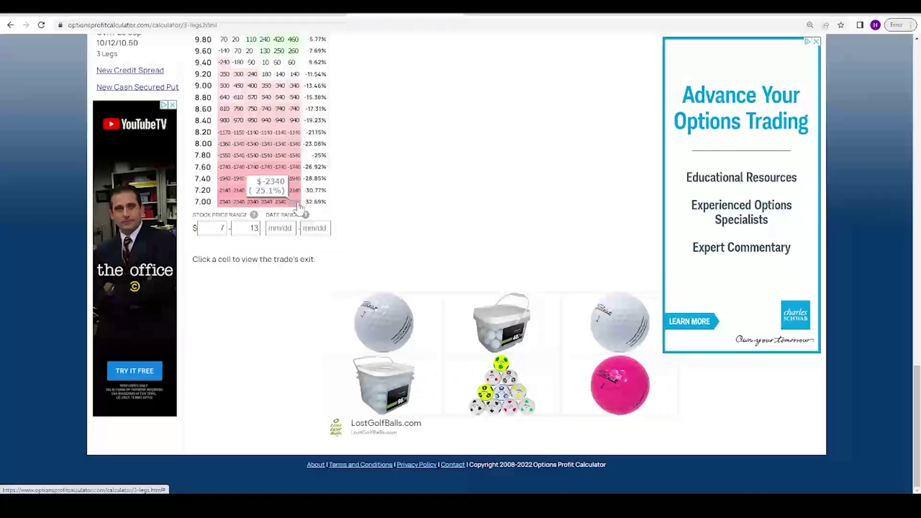
- Review the widened 7–13 three-leg grid, then return to the HT Profit Tracker spreadsheet
{"action": "scroll", "coordinate": [363, 209], "scroll_direction": "up", "scroll_amount": 2}
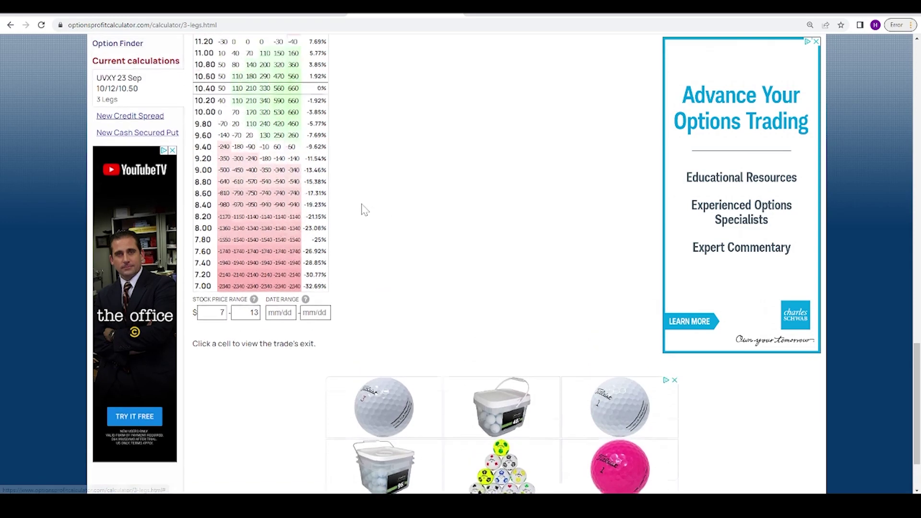
{"action": "scroll", "coordinate": [363, 210], "scroll_direction": "up", "scroll_amount": 1}
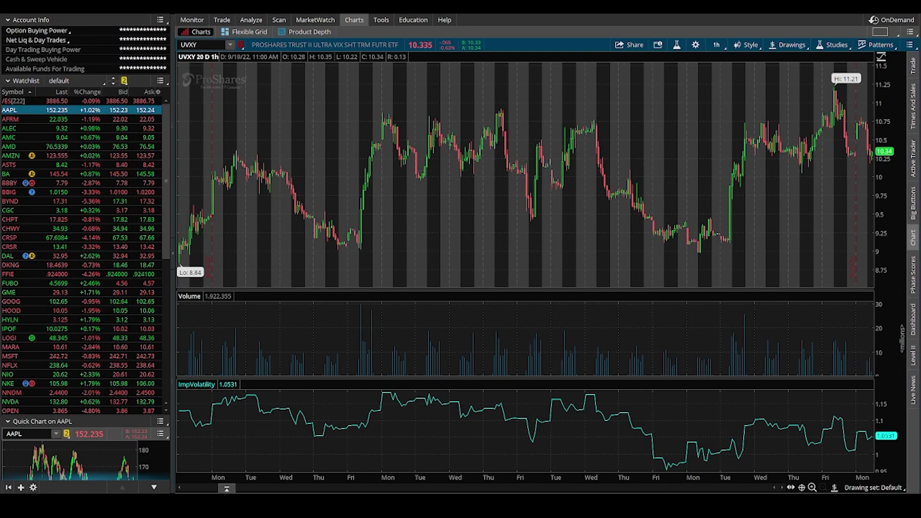
{"action": "left_click", "coordinate": [526, 458]}
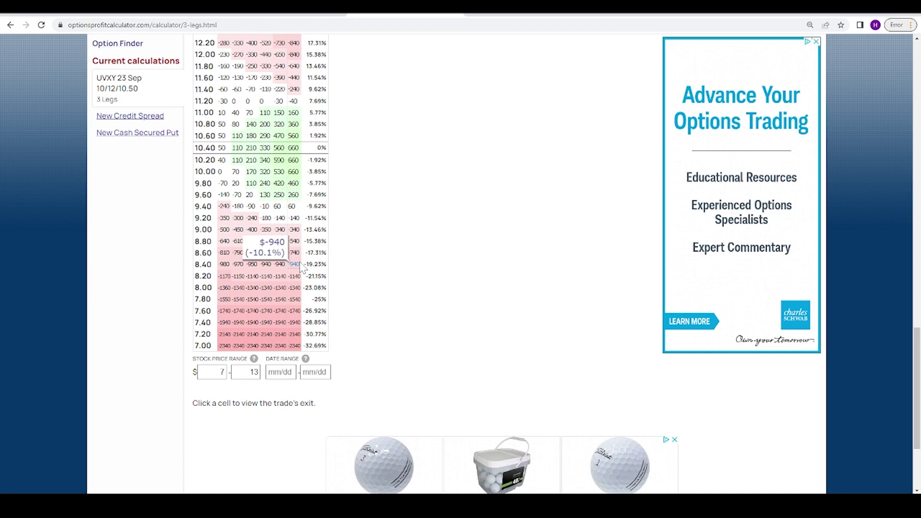
{"action": "left_click", "coordinate": [525, 14]}
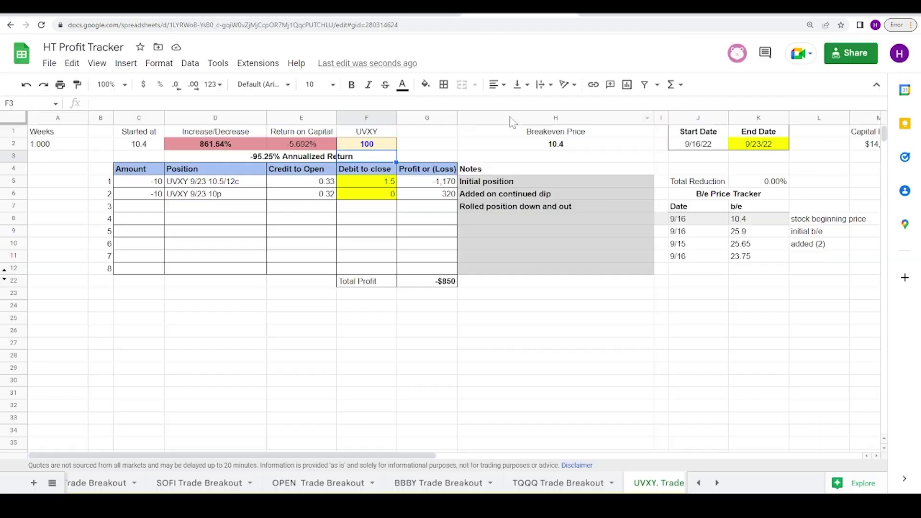
- Enter 8.5 as the UVXY price in F2, moving the -1,180 loss to the put leg
{"action": "left_click", "coordinate": [372, 146]}
{"action": "type", "text": "8.5"}
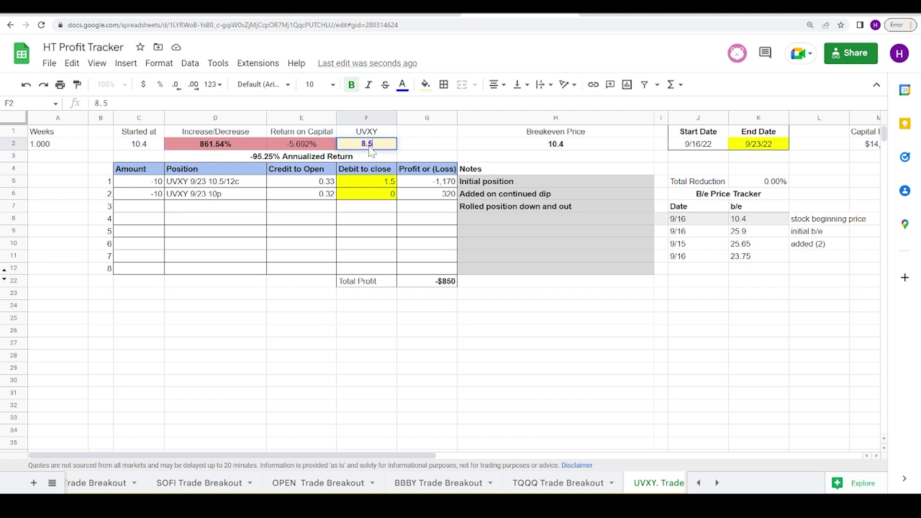
{"action": "key", "text": "Return"}
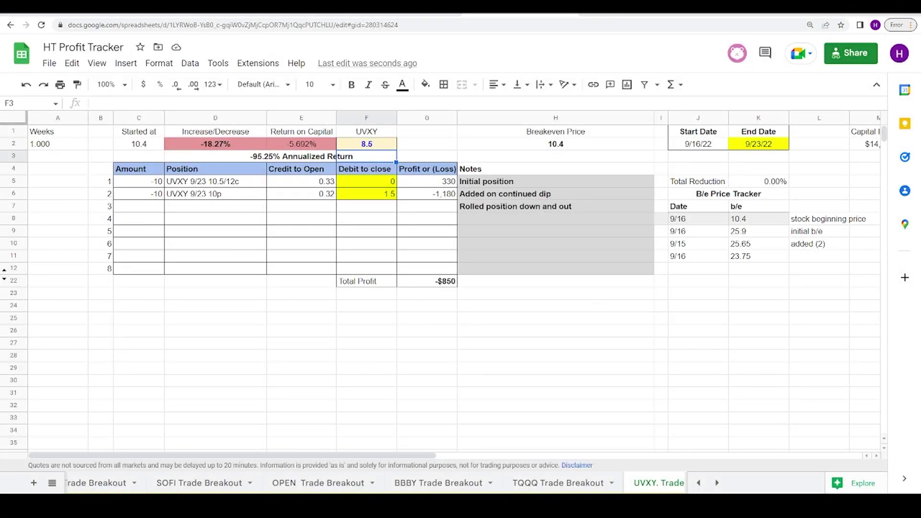
- In Calculator, compute 10 − 0.32 = 9.68, then subtract 0.33 to get 9.35
{"action": "left_click_drag", "start_coordinate": [0, 152], "coordinate": [713, 110]}
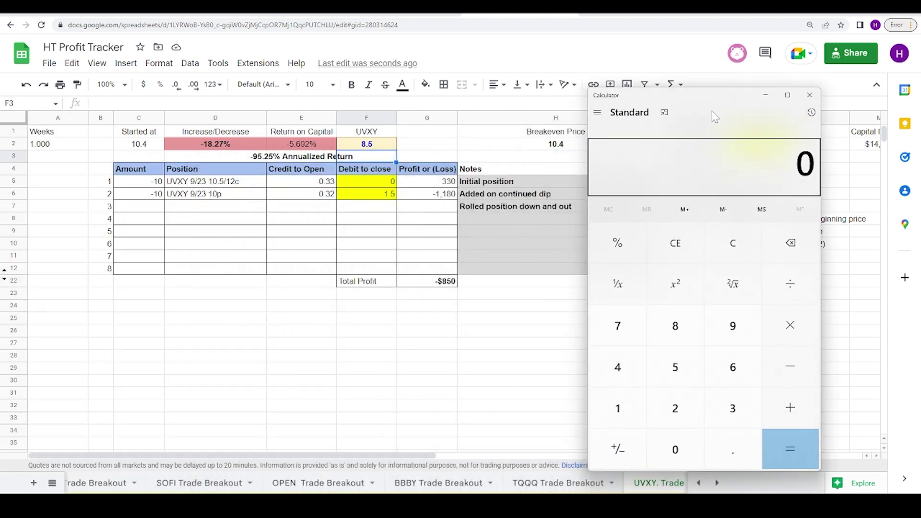
{"action": "type", "text": "10 - 0.32"}
{"action": "key", "text": "Return"}
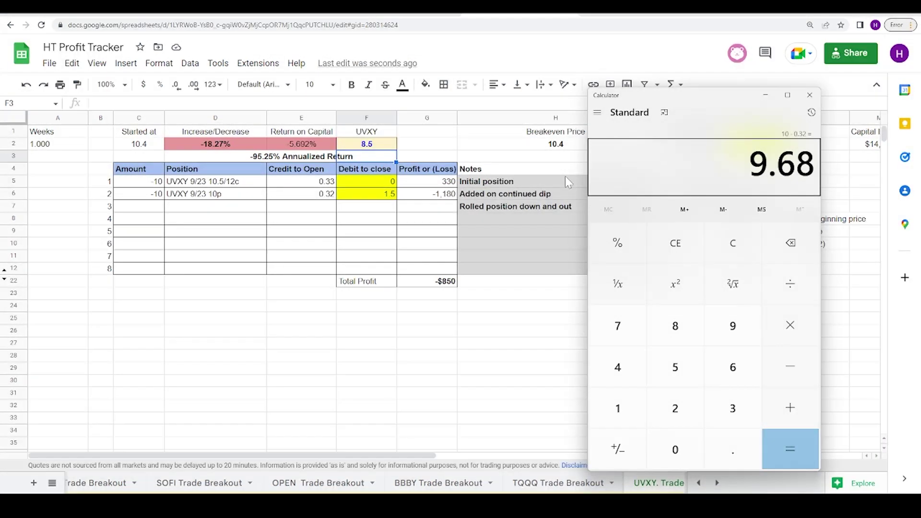
{"action": "type", "text": ".33"}
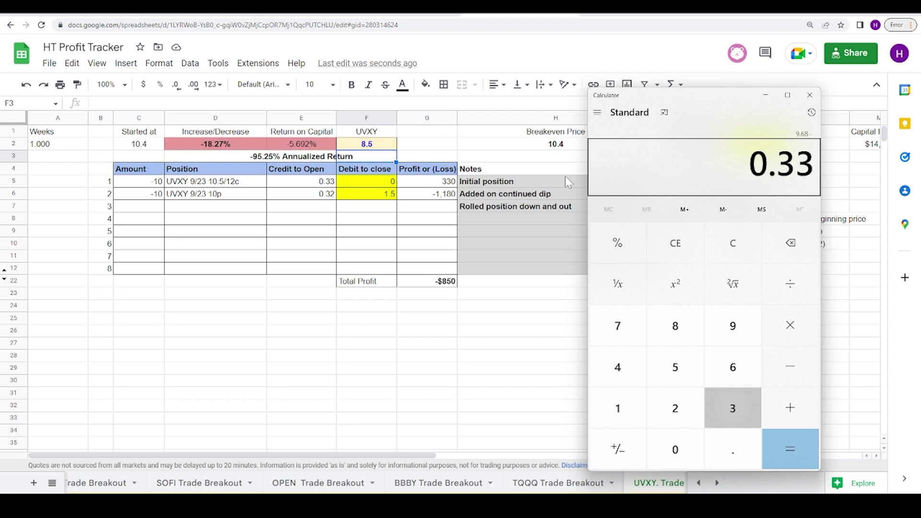
{"action": "key", "text": "Return"}
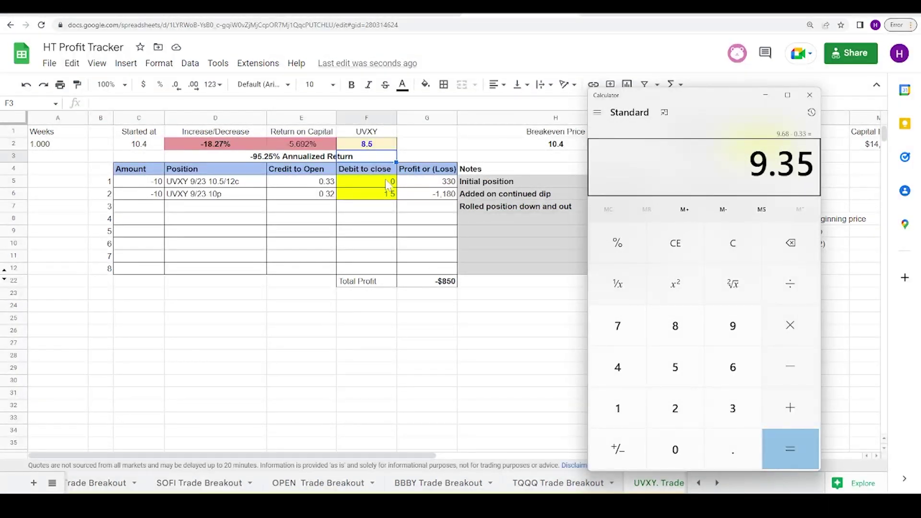
- After checking the UVXY option chain, subtract 0.6 from 9.35 to reach 8.75
{"action": "left_click", "coordinate": [516, 504]}
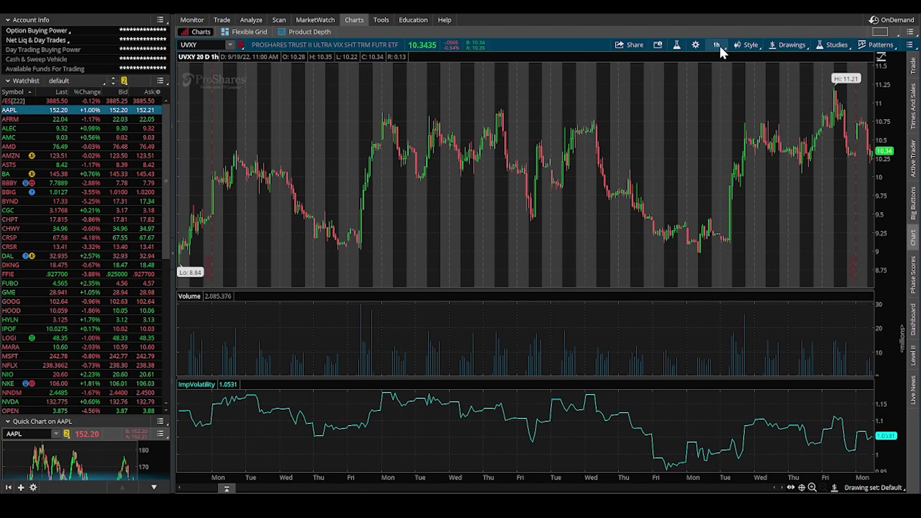
{"action": "left_click", "coordinate": [223, 20]}
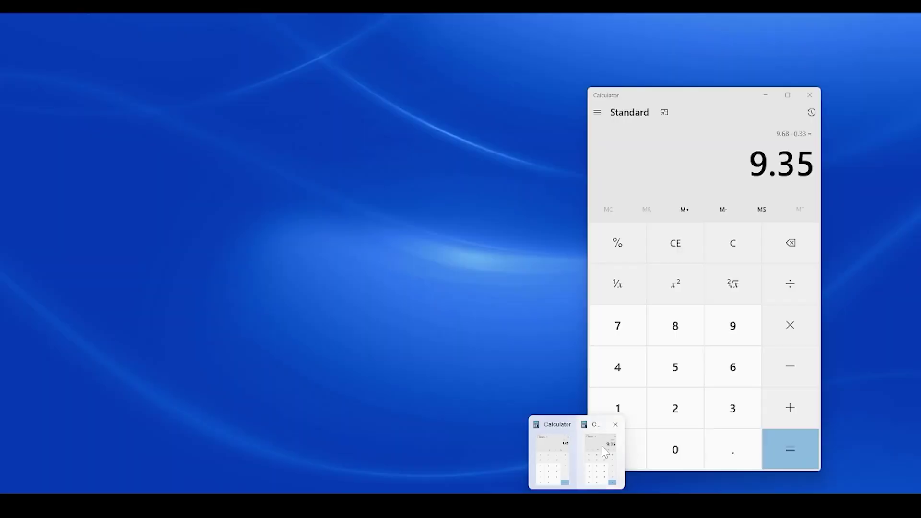
{"action": "left_click", "coordinate": [603, 451]}
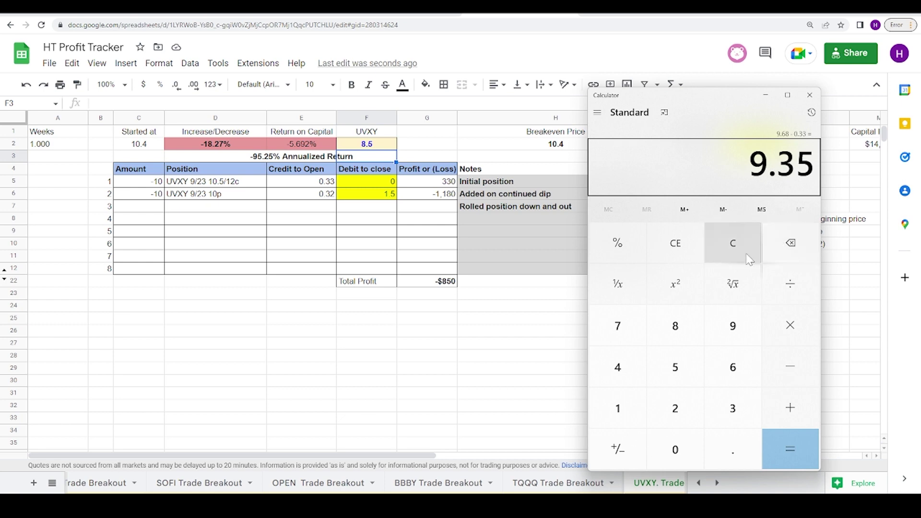
{"action": "left_click", "coordinate": [789, 366]}
{"action": "left_click", "coordinate": [739, 446]}
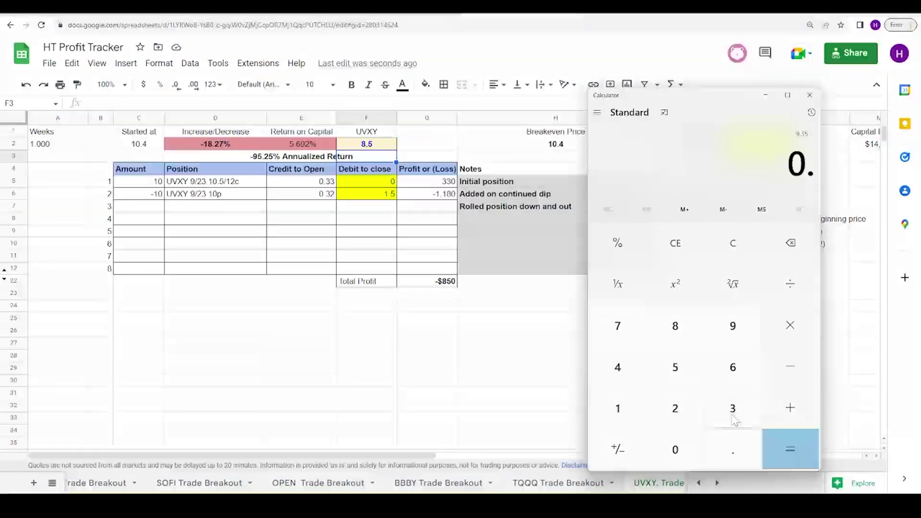
{"action": "left_click", "coordinate": [734, 369]}
{"action": "left_click", "coordinate": [794, 446]}
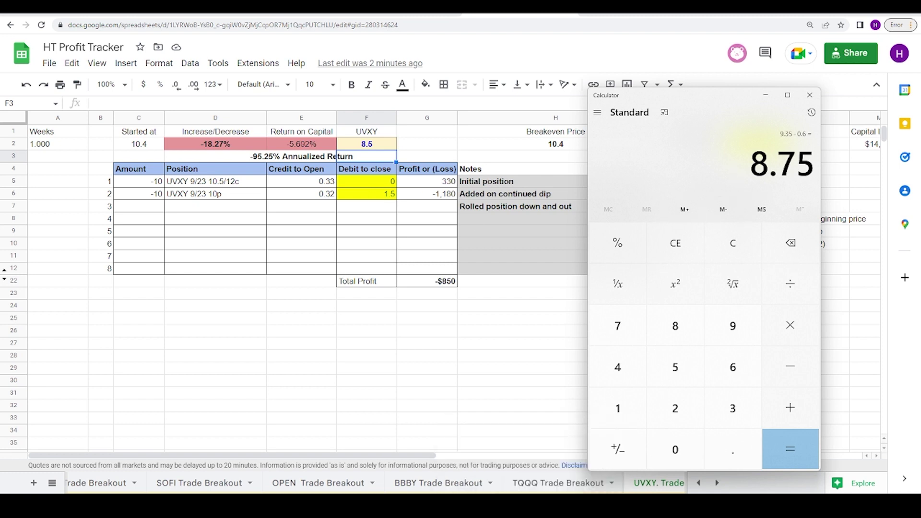
- Draw a horizontal line at about 8.52 extended left, then switch the chart to D 1Y:1D
{"action": "key", "text": "alt+Tab"}
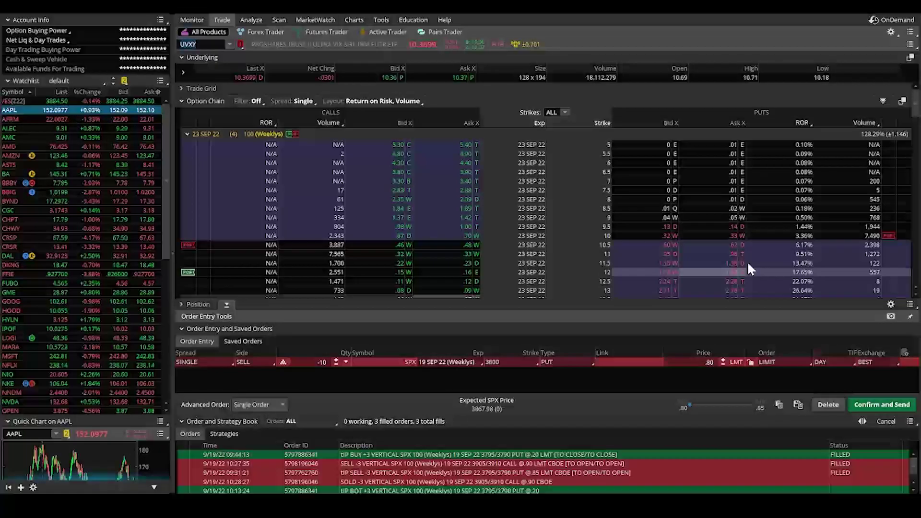
{"action": "left_click", "coordinate": [351, 19]}
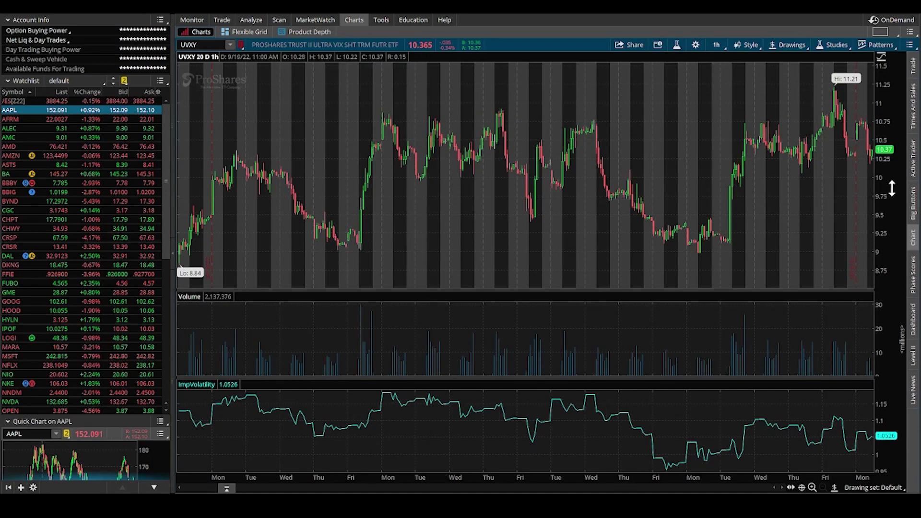
{"action": "left_click_drag", "start_coordinate": [852, 272], "coordinate": [282, 270]}
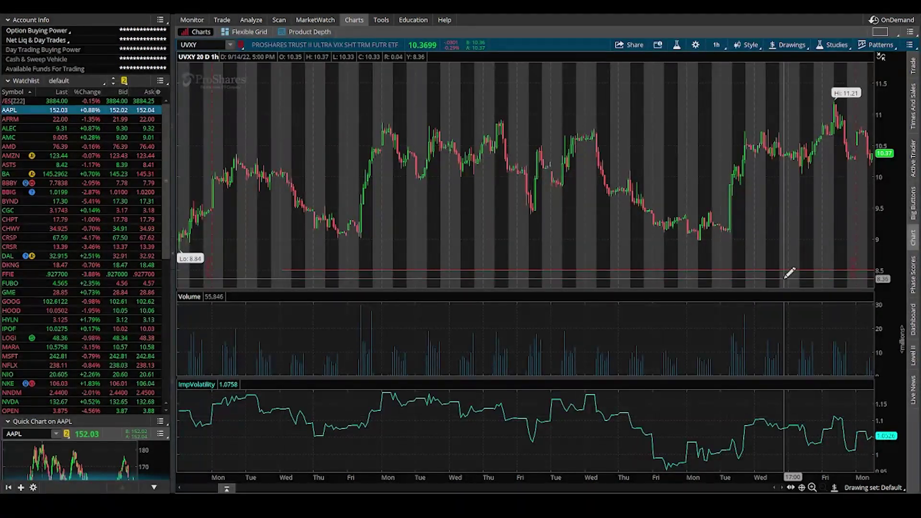
{"action": "right_click", "coordinate": [802, 271]}
{"action": "left_click", "coordinate": [857, 338]}
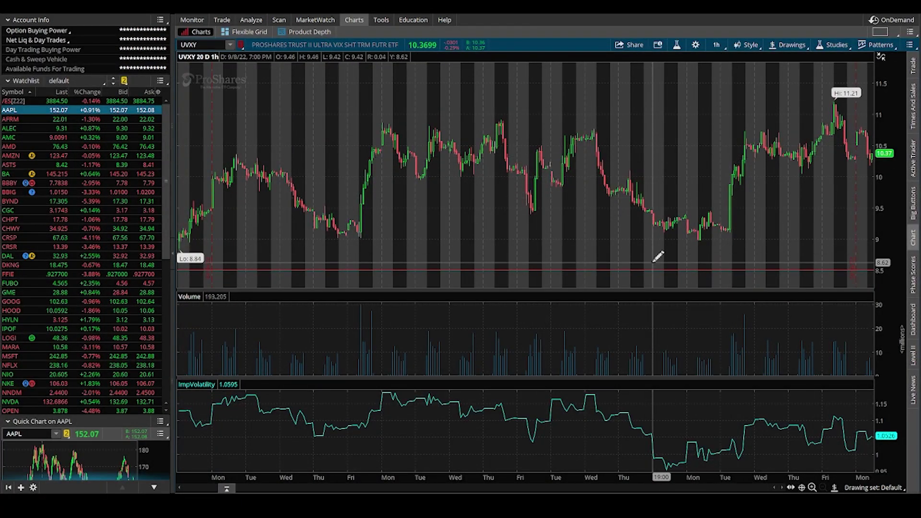
{"action": "left_click", "coordinate": [715, 45]}
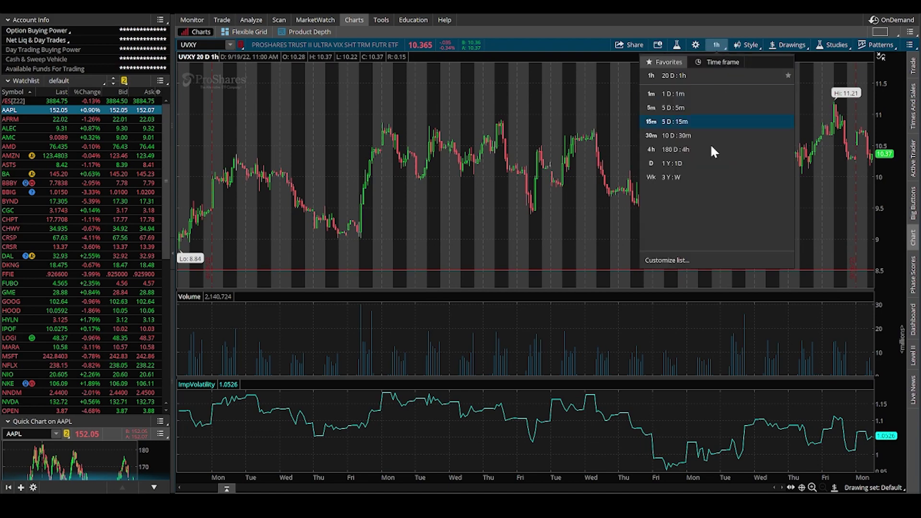
{"action": "left_click", "coordinate": [683, 165]}
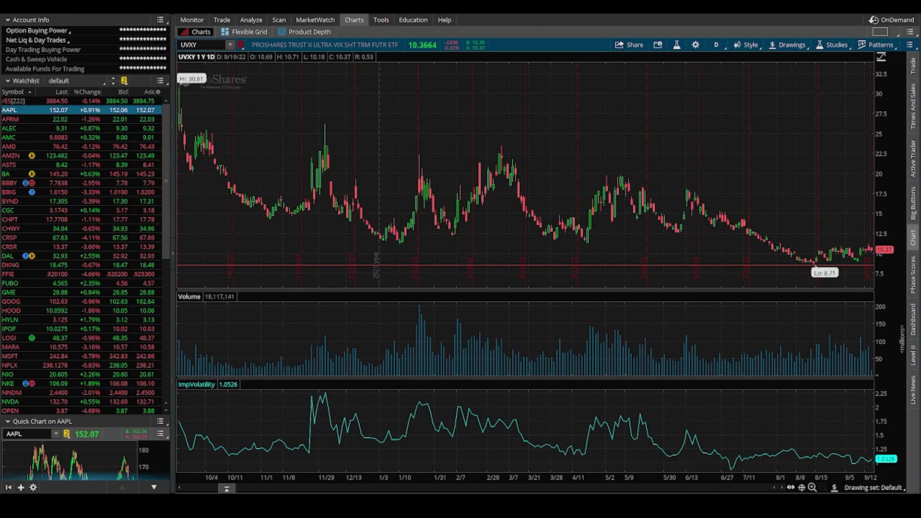
- Review the UVXY 3-leg grid and estimated returns, then return to the thinkorswim daily chart
{"action": "mouse_move", "coordinate": [464, 448]}
{"action": "left_click", "coordinate": [543, 458]}
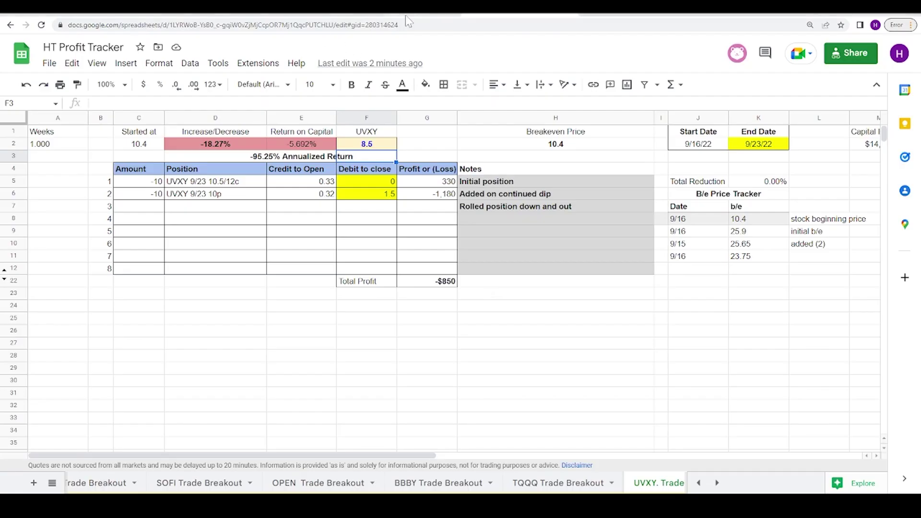
{"action": "key", "text": "ctrl+Tab"}
{"action": "scroll", "coordinate": [297, 317], "scroll_direction": "up", "scroll_amount": 6}
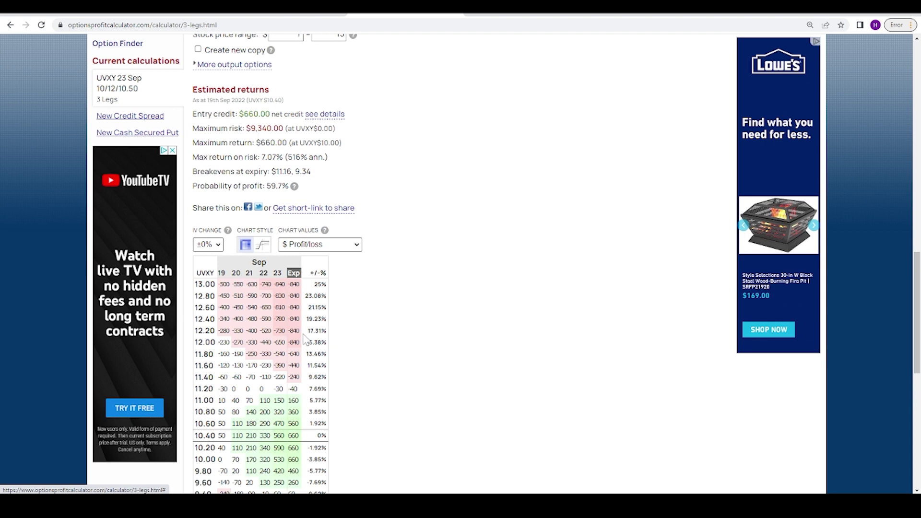
{"action": "mouse_move", "coordinate": [298, 350]}
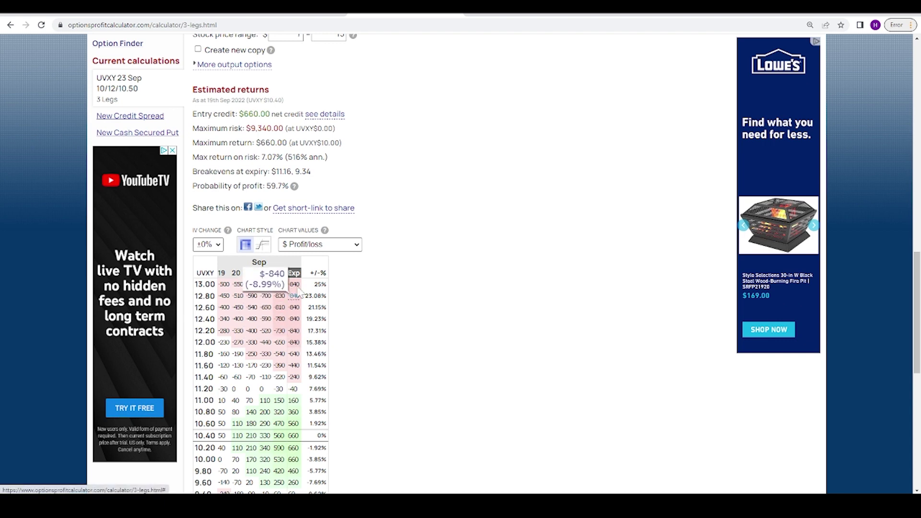
{"action": "scroll", "coordinate": [295, 342], "scroll_direction": "down", "scroll_amount": 3}
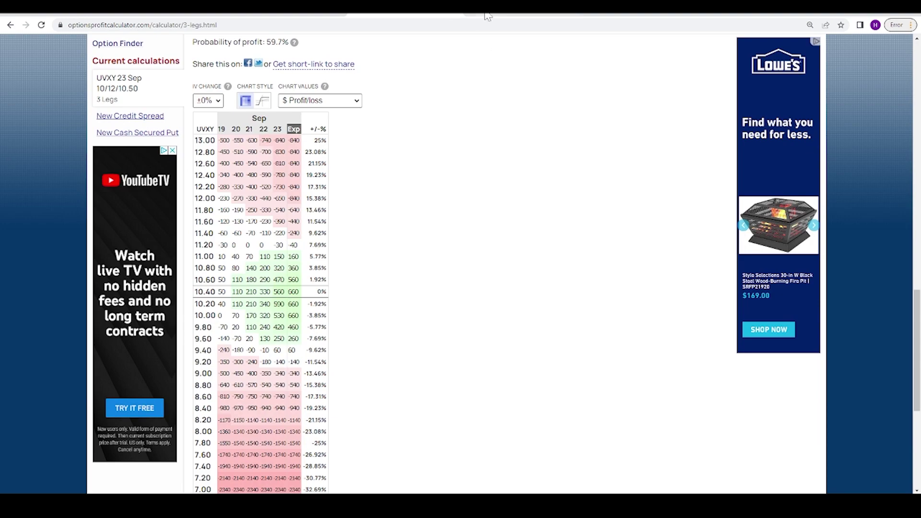
{"action": "left_click", "coordinate": [511, 460]}
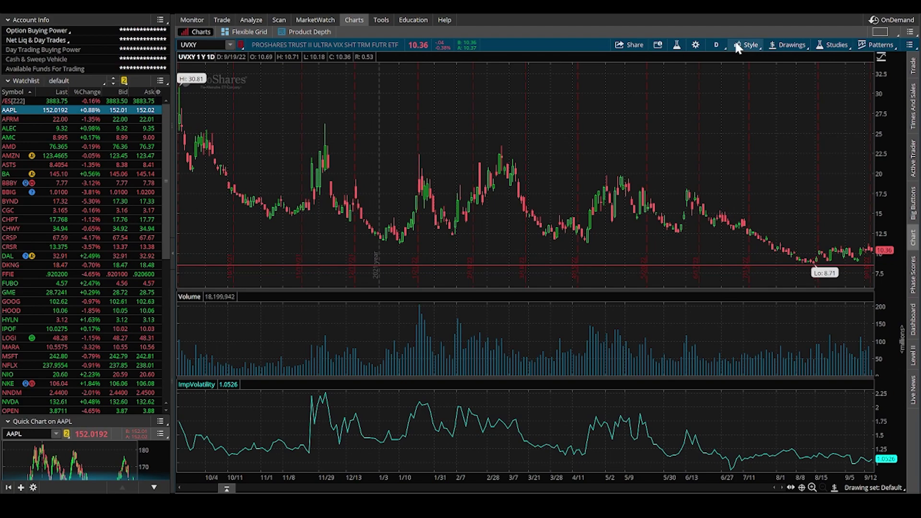
- Switch the UVXY chart to 20 D : 1h with an 8–12 price axis, then open the tracker sheet
{"action": "left_click", "coordinate": [716, 45]}
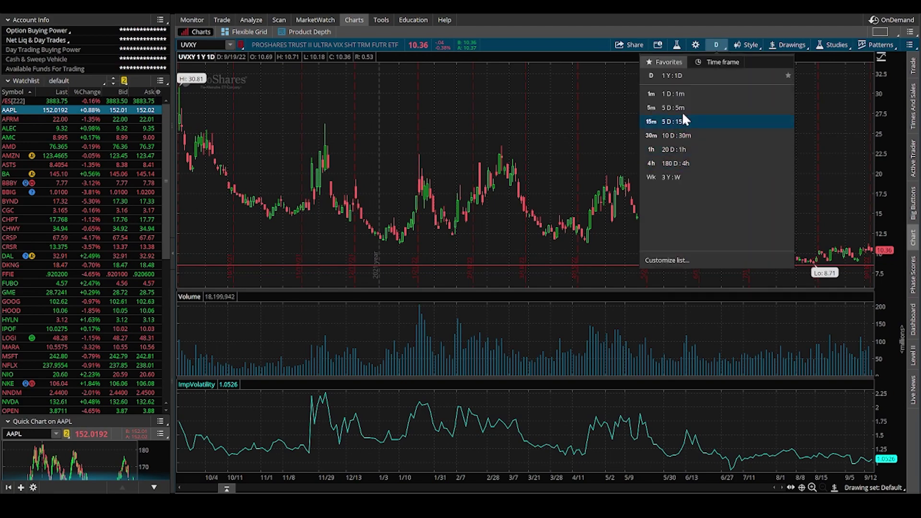
{"action": "left_click", "coordinate": [689, 148]}
{"action": "left_click_drag", "start_coordinate": [892, 209], "coordinate": [888, 235]}
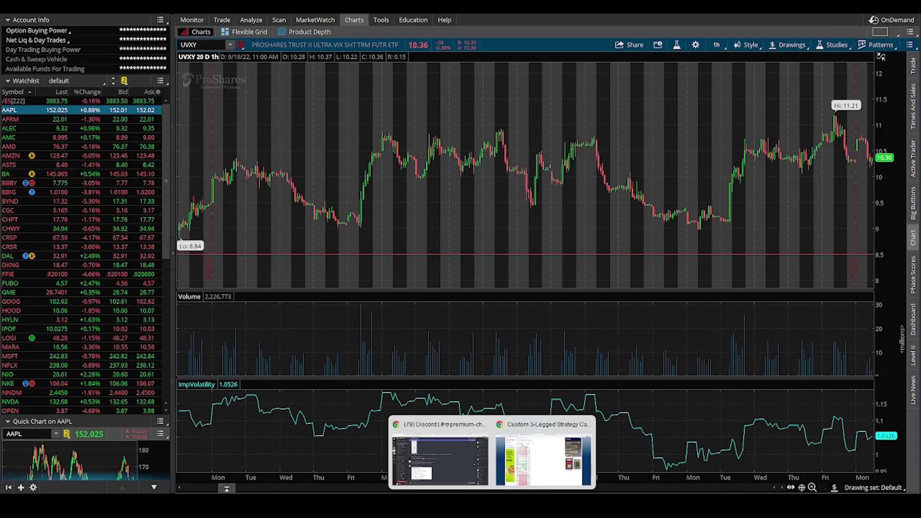
{"action": "left_click", "coordinate": [551, 437]}
{"action": "left_click", "coordinate": [497, 14]}
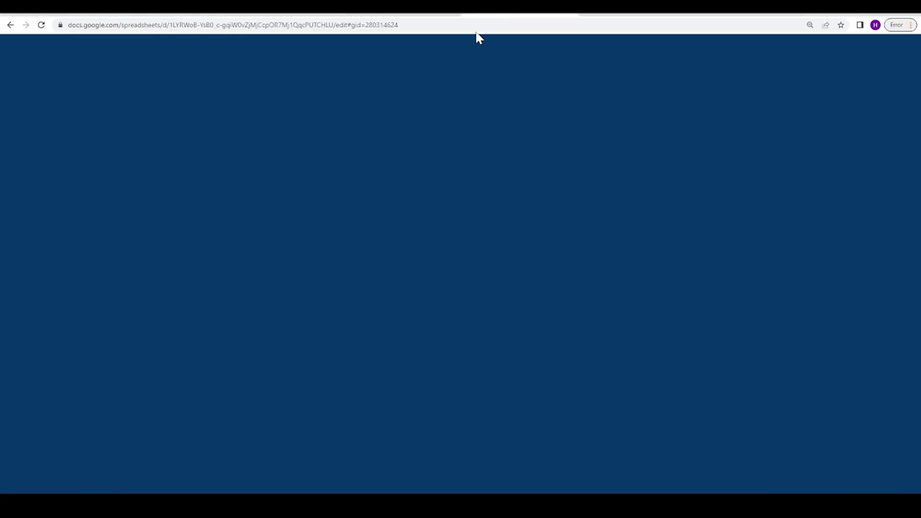
- Review the 10p put row, set F2 to 10.5 for a $650 total, then open the calculator grid
{"action": "left_click_drag", "start_coordinate": [139, 193], "coordinate": [367, 193]}
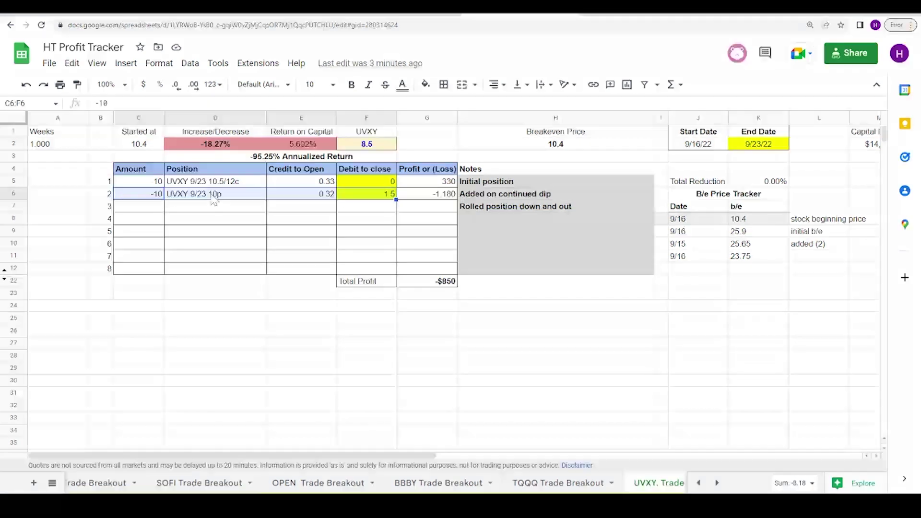
{"action": "left_click", "coordinate": [325, 211]}
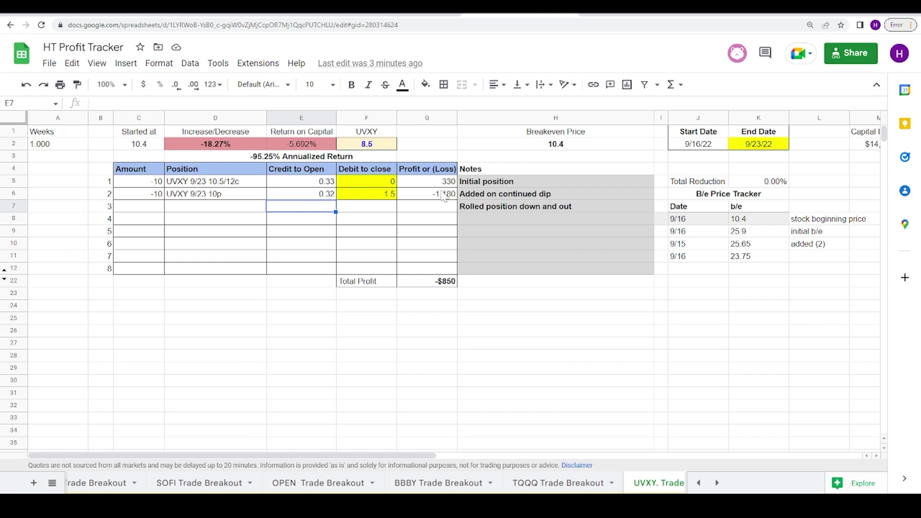
{"action": "left_click", "coordinate": [364, 146]}
{"action": "type", "text": "10"}
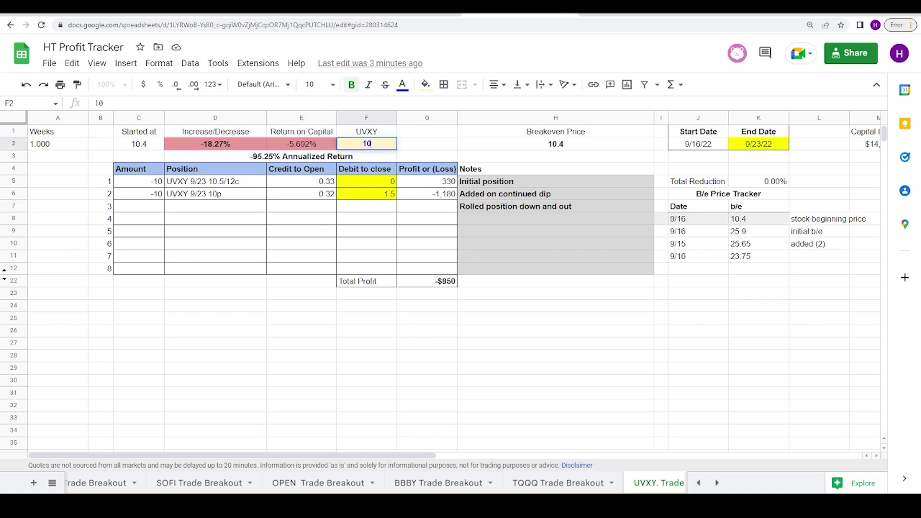
{"action": "key", "text": "Return"}
{"action": "left_click", "coordinate": [365, 148]}
{"action": "type", "text": "10.5"}
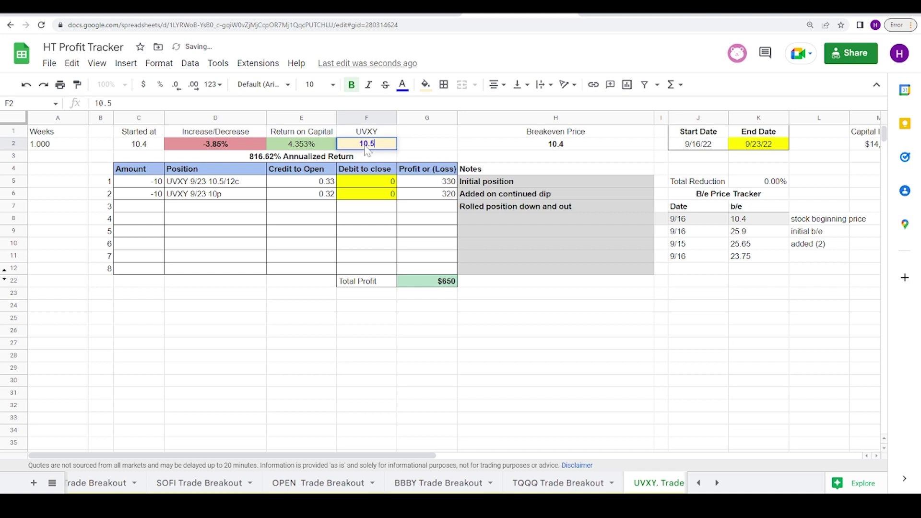
{"action": "key", "text": "Return"}
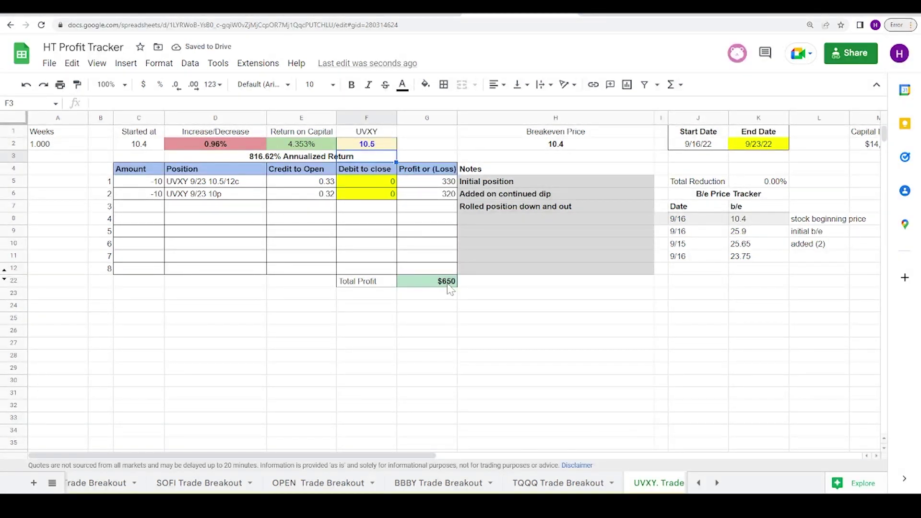
{"action": "left_click", "coordinate": [390, 16]}
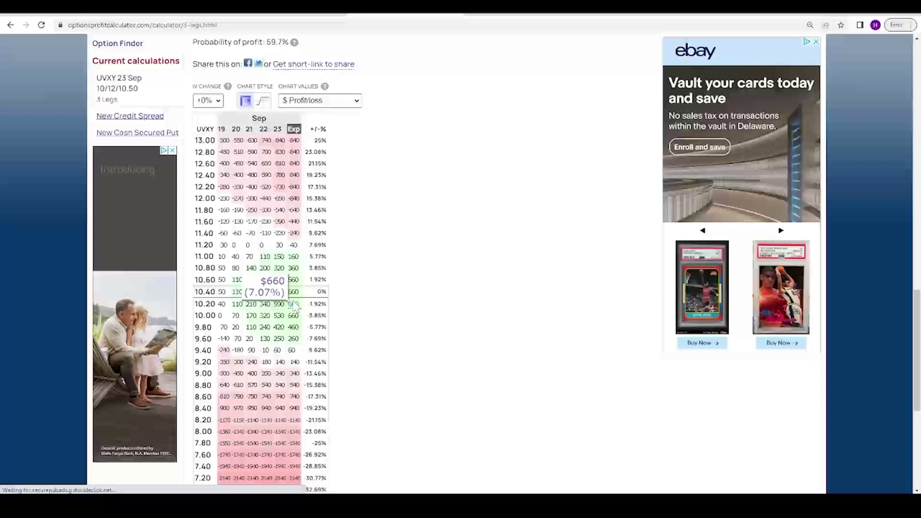
- Glance at the UVXY price chart, then return to the calculator's Stock Price Range fields
{"action": "scroll", "coordinate": [470, 369], "scroll_direction": "down", "scroll_amount": 1}
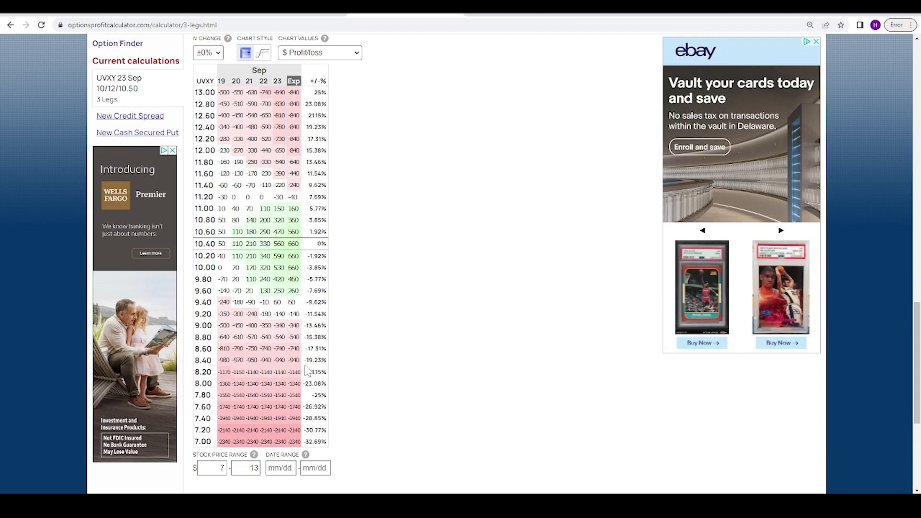
{"action": "left_click", "coordinate": [477, 446]}
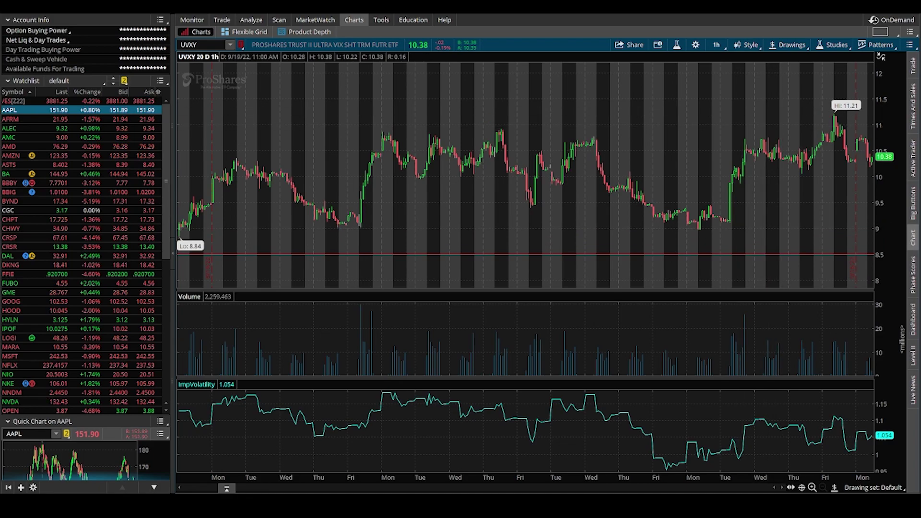
{"action": "left_click", "coordinate": [542, 451]}
{"action": "scroll", "coordinate": [221, 432], "scroll_direction": "down", "scroll_amount": 2}
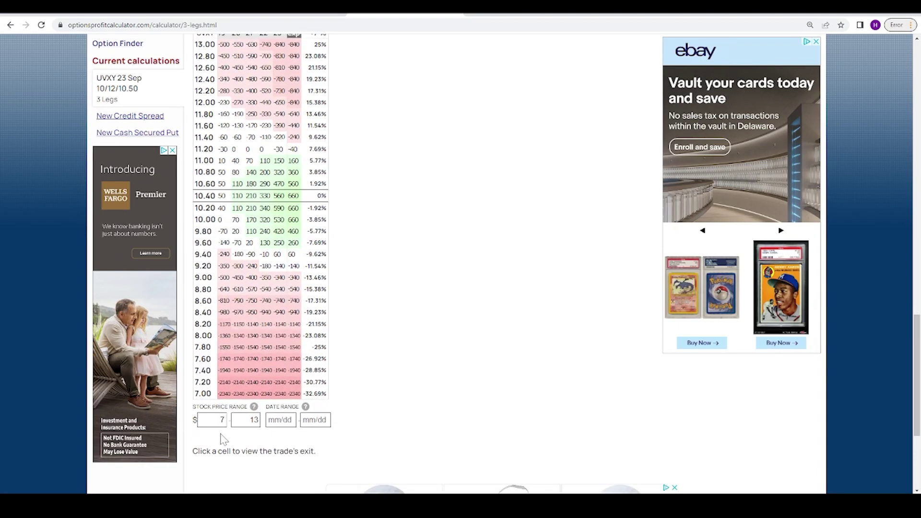
- Update the grid to a 9–11 stock price range and scroll through the 5-cent rows
{"action": "left_click", "coordinate": [221, 420]}
{"action": "key", "text": "BackSpace"}
{"action": "type", "text": "9"}
{"action": "key", "text": "Tab"}
{"action": "type", "text": "11"}
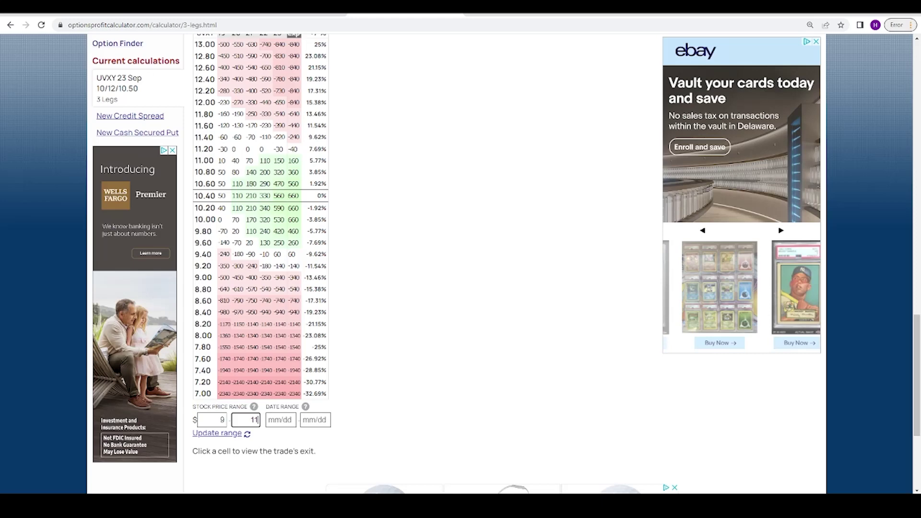
{"action": "left_click", "coordinate": [225, 435]}
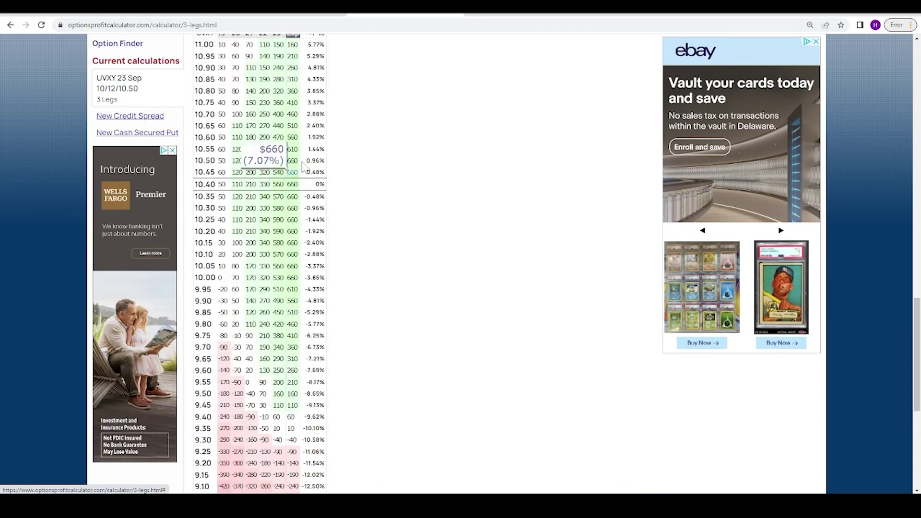
{"action": "scroll", "coordinate": [294, 222], "scroll_direction": "up", "scroll_amount": 1}
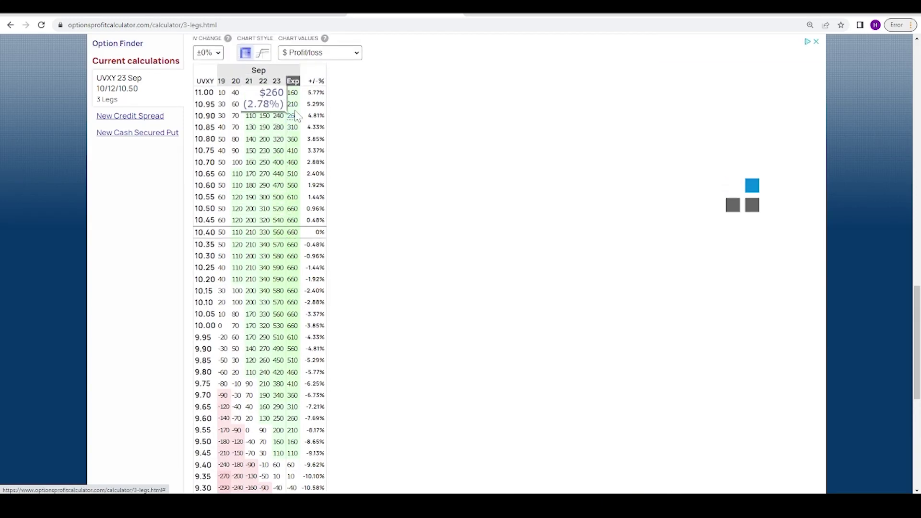
{"action": "scroll", "coordinate": [294, 153], "scroll_direction": "down", "scroll_amount": 1}
{"action": "scroll", "coordinate": [288, 381], "scroll_direction": "down", "scroll_amount": 2}
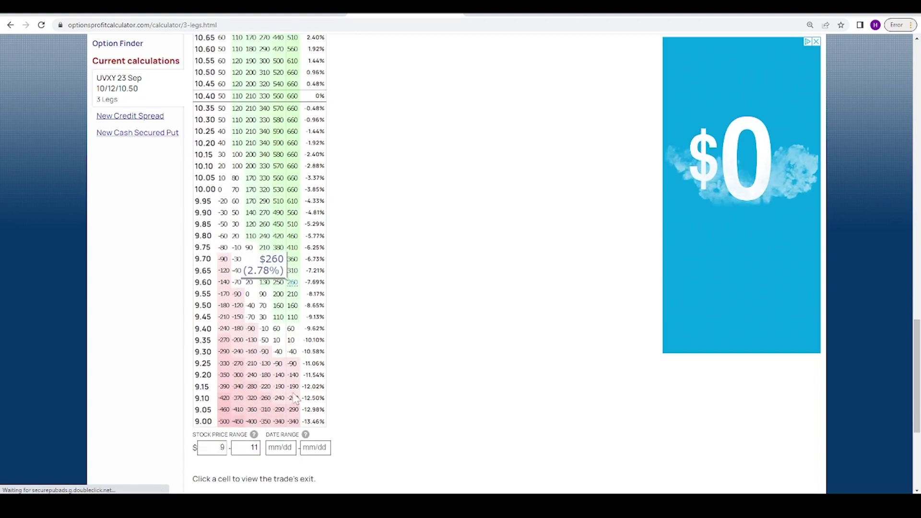
{"action": "scroll", "coordinate": [292, 413], "scroll_direction": "up", "scroll_amount": 4}
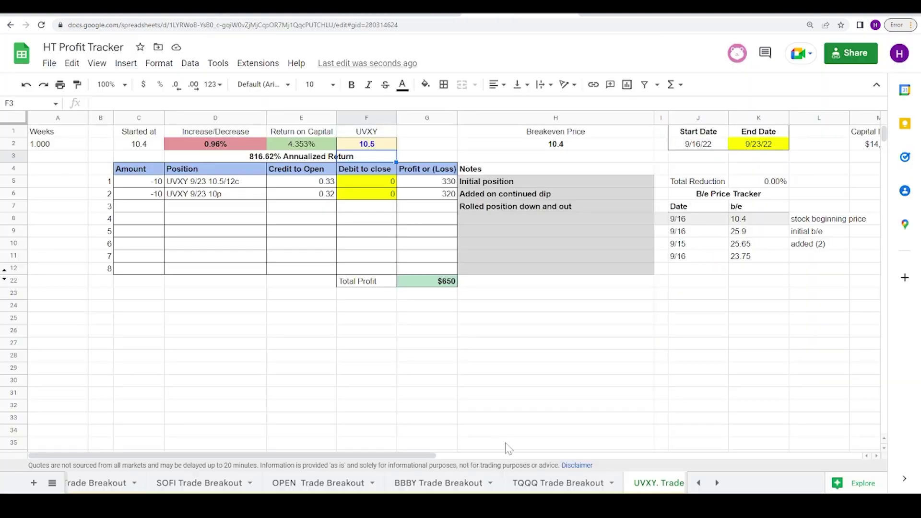
{"action": "left_click", "coordinate": [492, 407]}
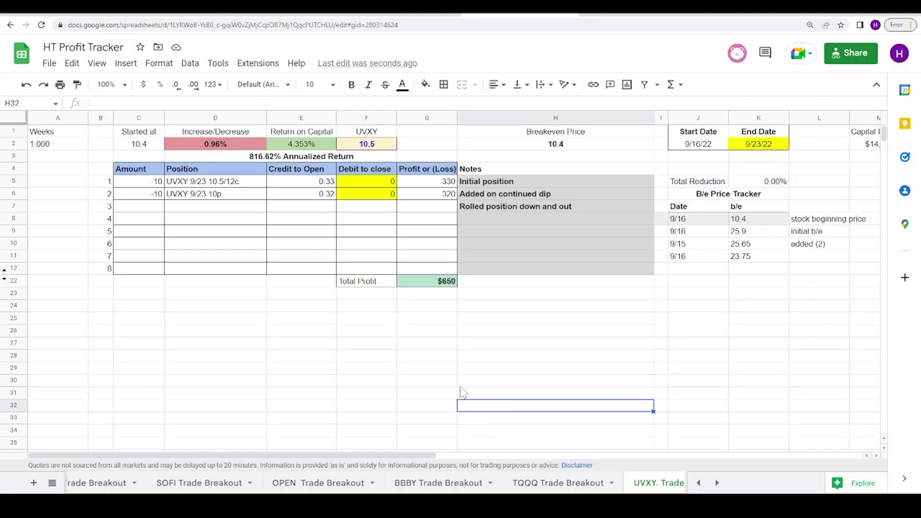